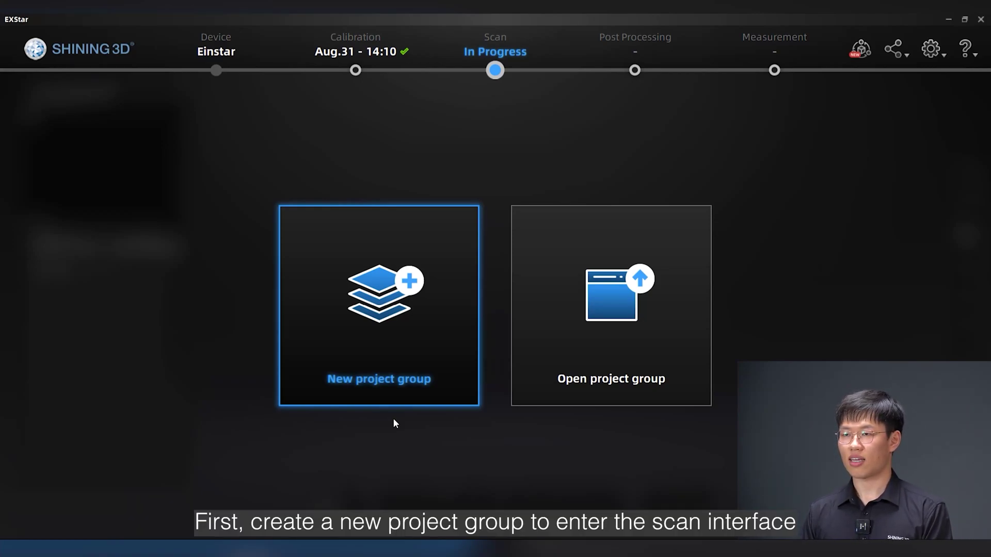
Step: Create the 'Body' project group and apply a Portrait, Features, 1.0 mm scan project without texture
{"action": "left_click", "coordinate": [374, 361]}
{"action": "type", "text": "Body"}
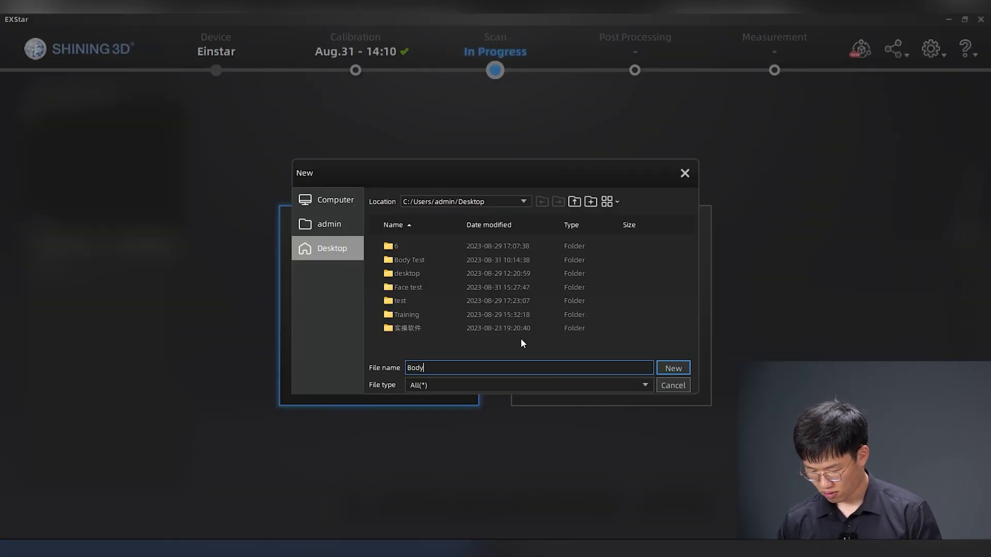
{"action": "left_click", "coordinate": [679, 370]}
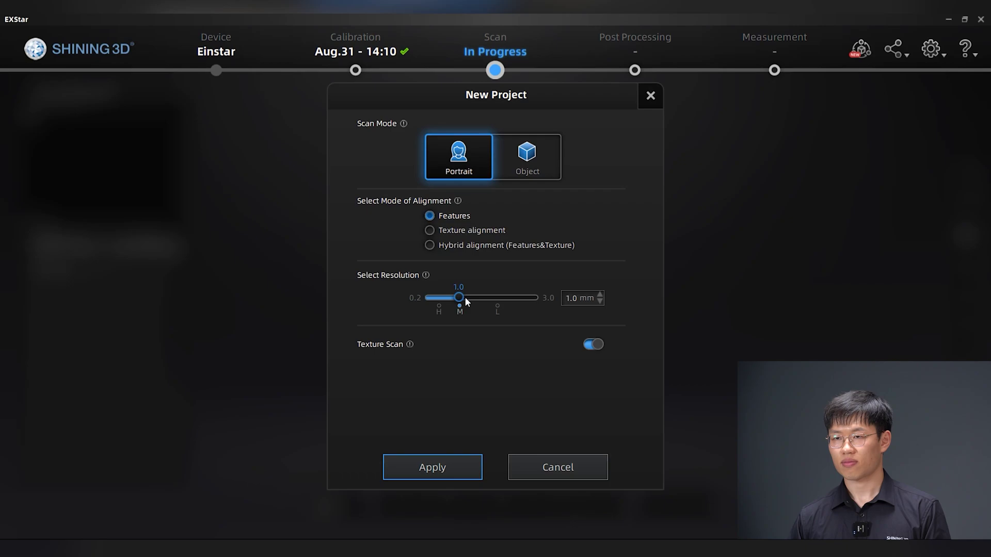
{"action": "left_click", "coordinate": [595, 345]}
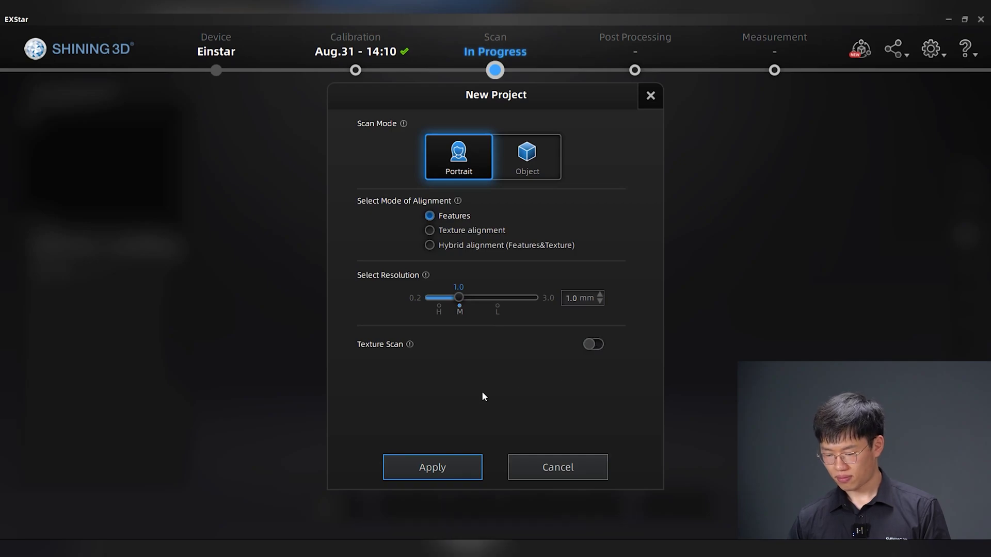
{"action": "left_click", "coordinate": [445, 471]}
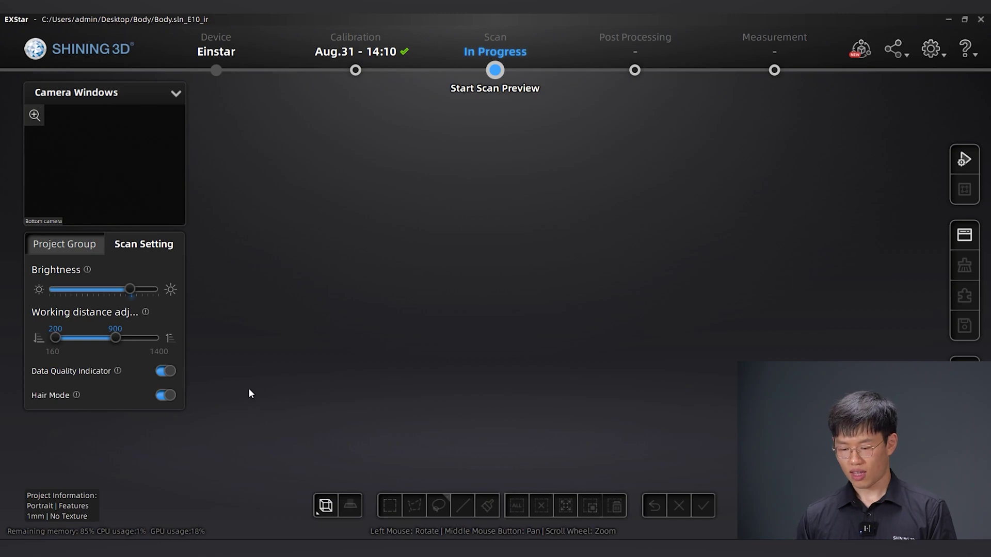
{"action": "left_click", "coordinate": [168, 397]}
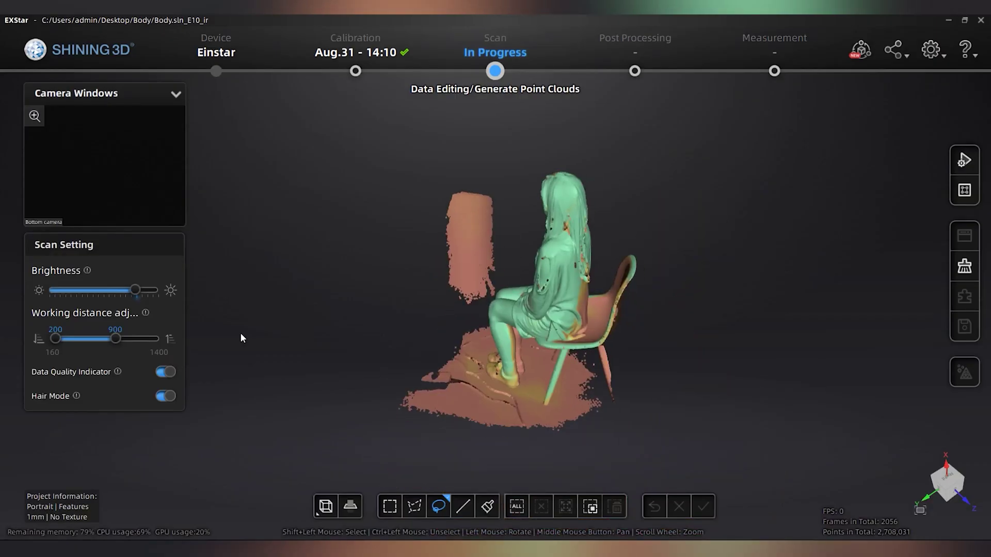
Step: Fit a cutting plane to the floor, raise it slightly, and cut away everything below
{"action": "left_click_drag", "start_coordinate": [436, 371], "coordinate": [389, 259]}
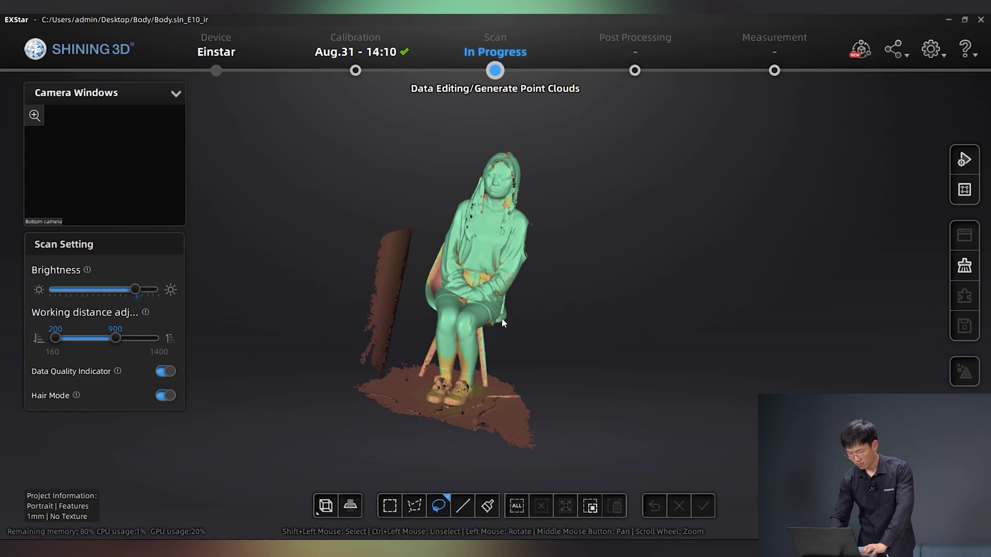
{"action": "left_click_drag", "start_coordinate": [501, 318], "coordinate": [436, 380]}
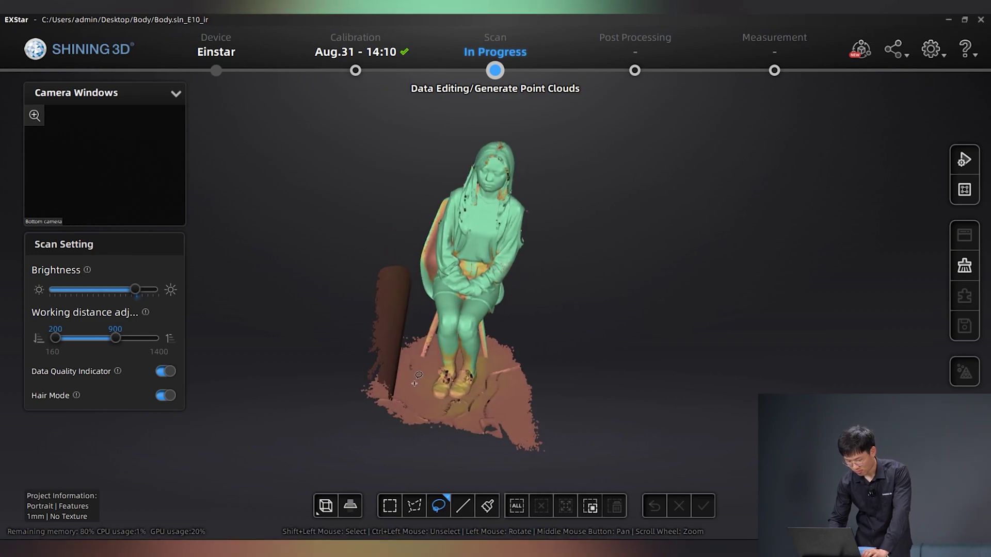
{"action": "left_click", "coordinate": [350, 506]}
{"action": "left_click", "coordinate": [131, 439]}
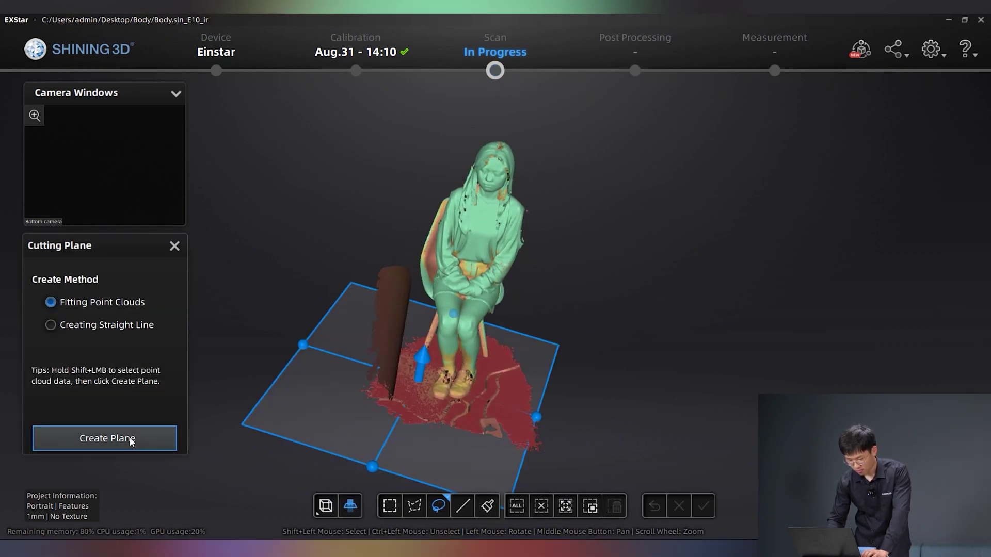
{"action": "right_click", "coordinate": [512, 348]}
{"action": "left_click_drag", "start_coordinate": [511, 287], "coordinate": [479, 352]}
{"action": "scroll", "coordinate": [478, 395], "scroll_direction": "up", "scroll_amount": 5}
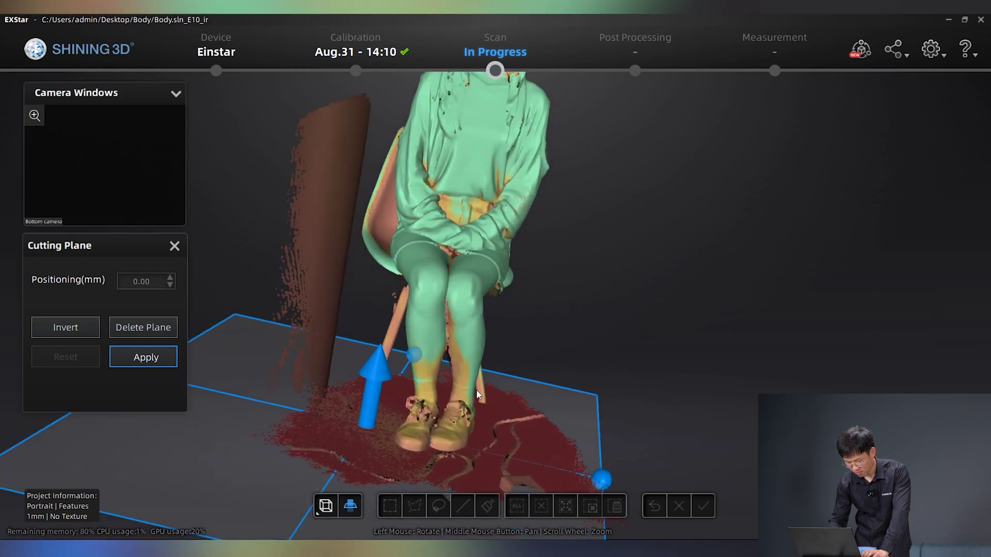
{"action": "left_click_drag", "start_coordinate": [367, 397], "coordinate": [513, 413]}
{"action": "left_click", "coordinate": [165, 361]}
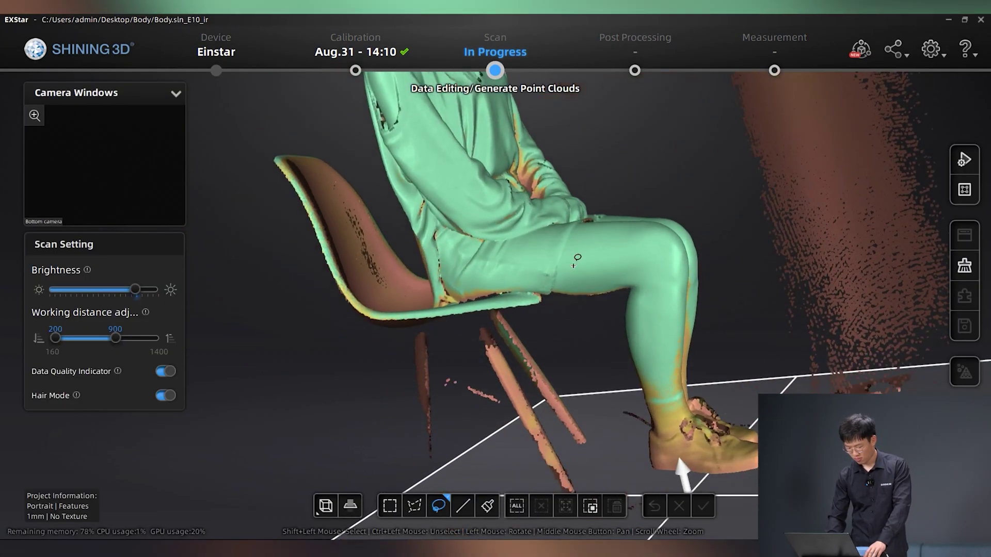
Step: Select the person's connected body, invert the selection and delete the chair legs and background
{"action": "left_click_drag", "start_coordinate": [568, 252], "coordinate": [575, 263], "text": "shift"}
{"action": "left_click", "coordinate": [565, 506]}
{"action": "left_click", "coordinate": [590, 506]}
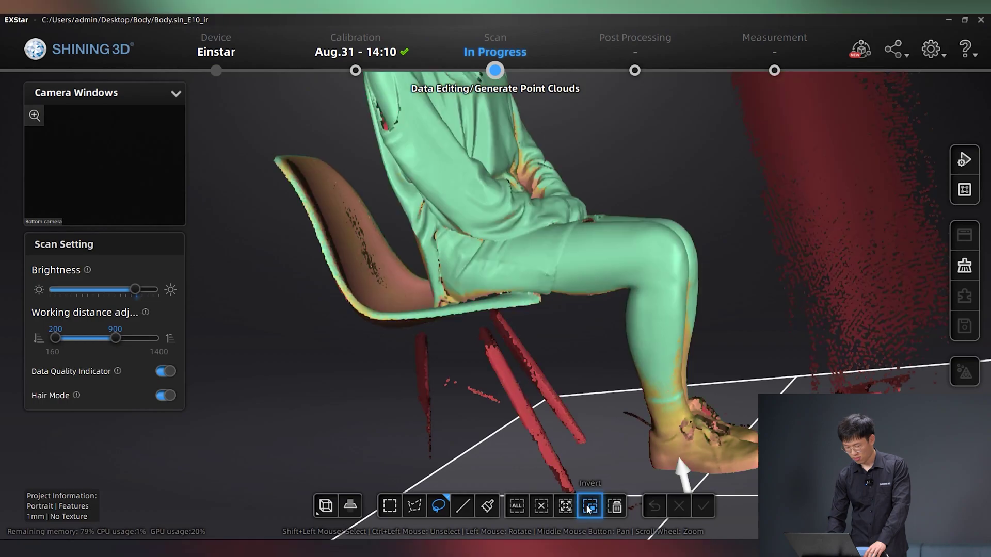
{"action": "left_click", "coordinate": [615, 506]}
Step: Lasso the chair backrest and seat, delete them, and confirm the scan edits
{"action": "left_click_drag", "start_coordinate": [408, 289], "coordinate": [355, 150]}
{"action": "left_click_drag", "start_coordinate": [312, 114], "coordinate": [423, 292], "text": "shift"}
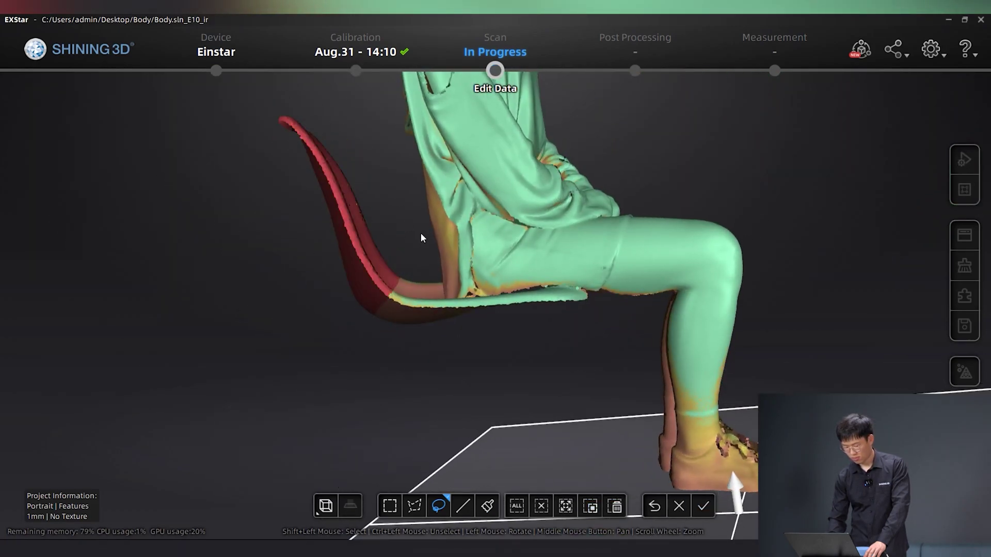
{"action": "mouse_move", "coordinate": [422, 238]}
{"action": "left_mouse_down", "text": "shift"}
{"action": "mouse_move", "coordinate": [392, 309]}
{"action": "mouse_move", "coordinate": [439, 285]}
{"action": "left_mouse_up", "text": "shift"}
{"action": "left_click_drag", "start_coordinate": [439, 285], "coordinate": [515, 281], "text": "shift"}
{"action": "mouse_move", "coordinate": [515, 280]}
{"action": "left_mouse_down"}
{"action": "mouse_move", "coordinate": [496, 310]}
{"action": "mouse_move", "coordinate": [509, 341]}
{"action": "mouse_move", "coordinate": [540, 317]}
{"action": "mouse_move", "coordinate": [571, 312]}
{"action": "mouse_move", "coordinate": [517, 309]}
{"action": "left_mouse_up"}
{"action": "left_click", "coordinate": [615, 506]}
{"action": "left_click_drag", "start_coordinate": [568, 361], "coordinate": [528, 277]}
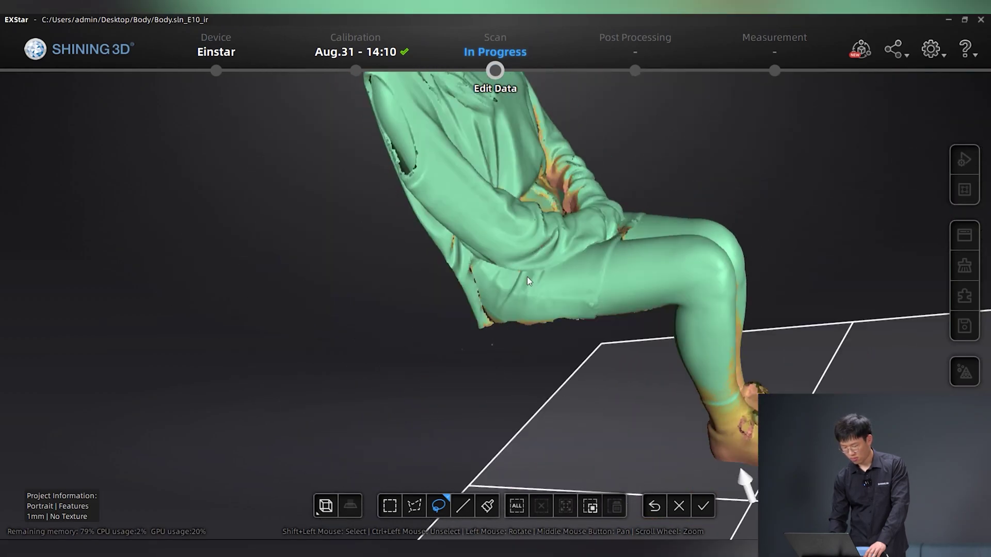
{"action": "left_click", "coordinate": [703, 506]}
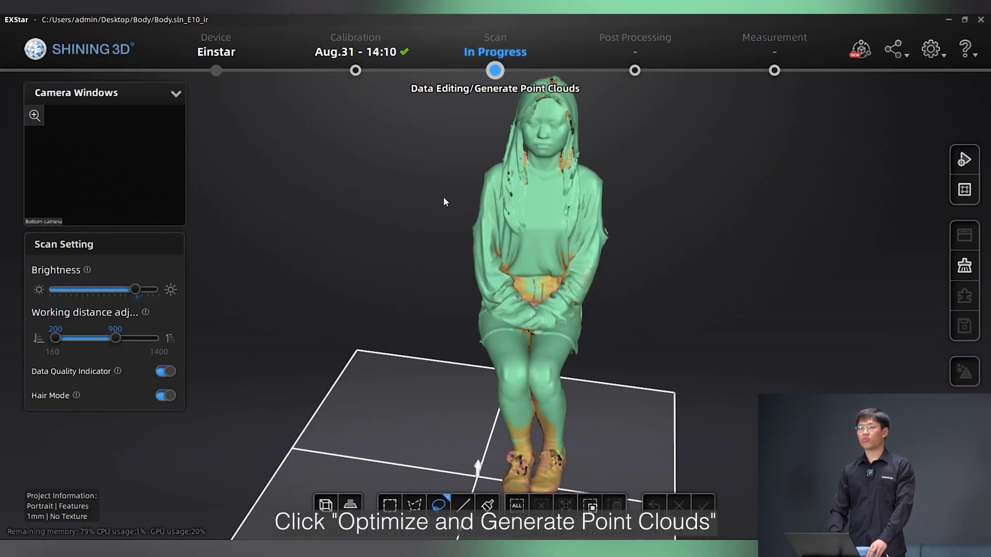
Step: Optimize the point cloud and mesh it at High quality, Med filter, High smoothing (4,217,964 triangles)
{"action": "left_click", "coordinate": [964, 190]}
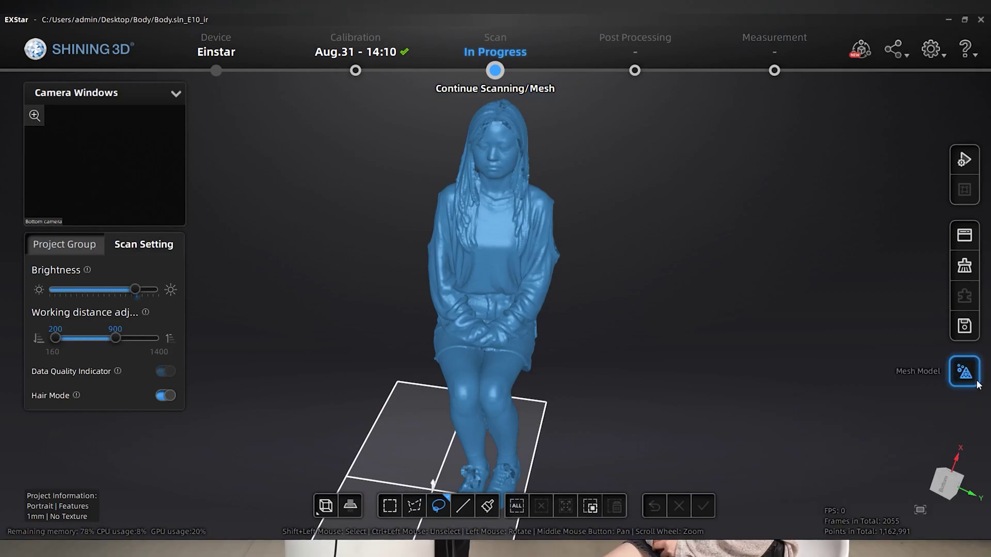
{"action": "left_click", "coordinate": [965, 372]}
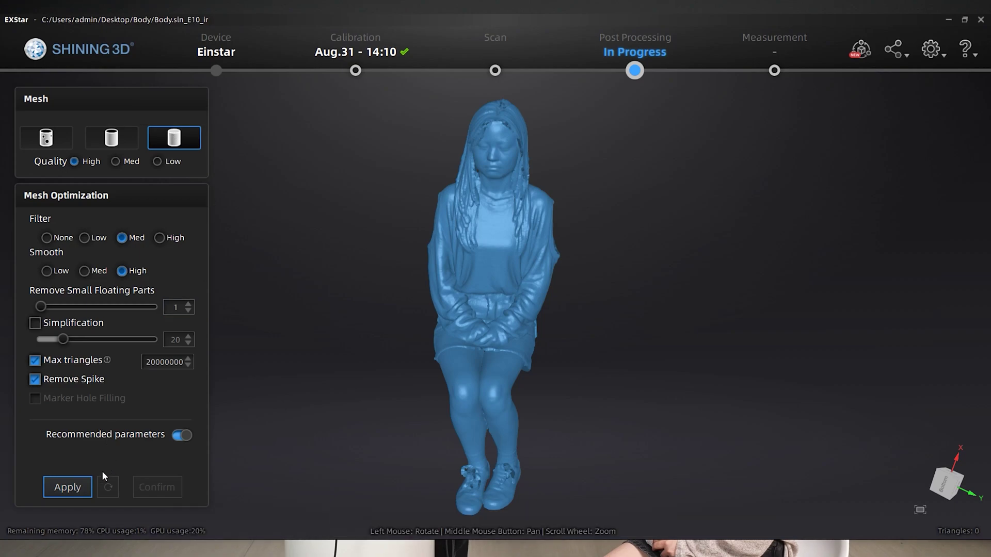
{"action": "left_click", "coordinate": [75, 489]}
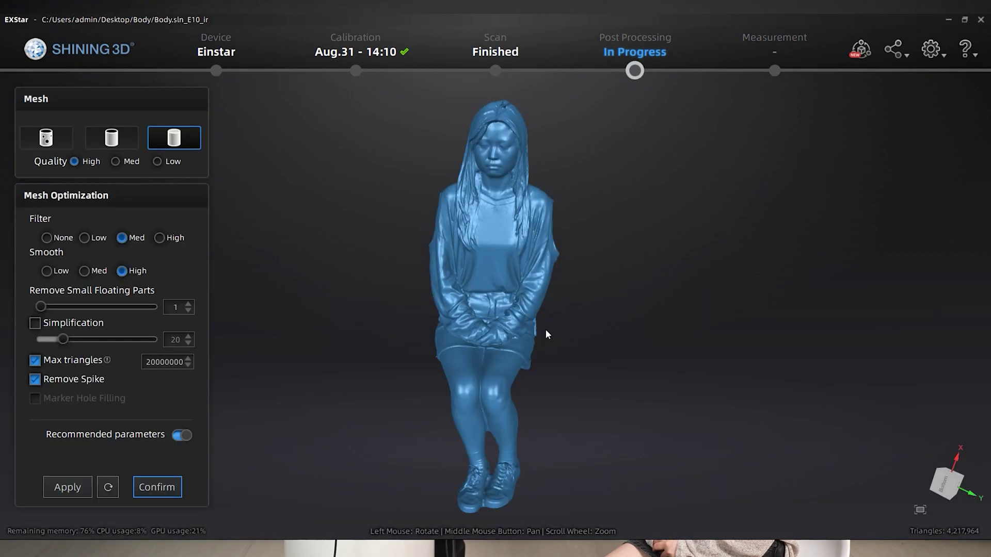
{"action": "left_click_drag", "start_coordinate": [546, 330], "coordinate": [441, 361]}
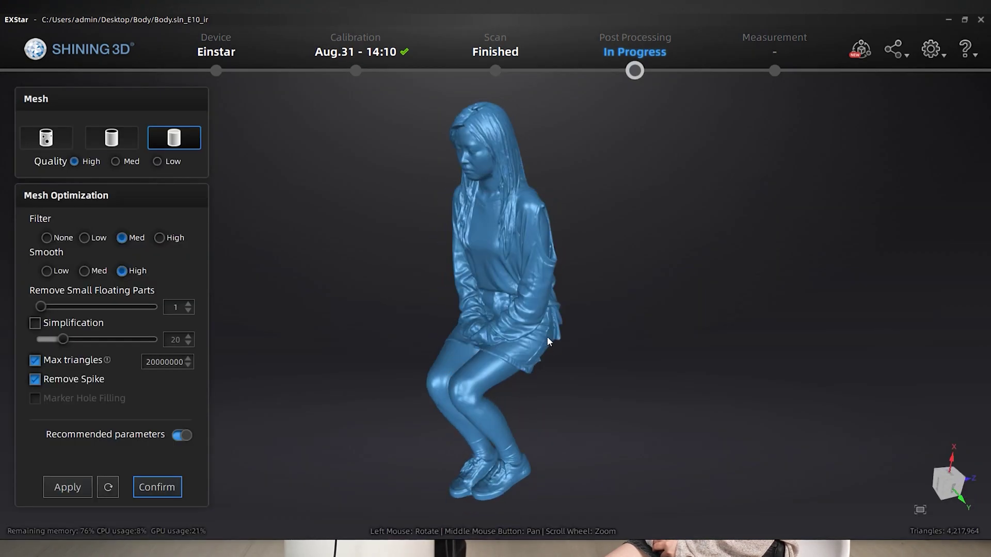
{"action": "left_click_drag", "start_coordinate": [548, 340], "coordinate": [505, 290]}
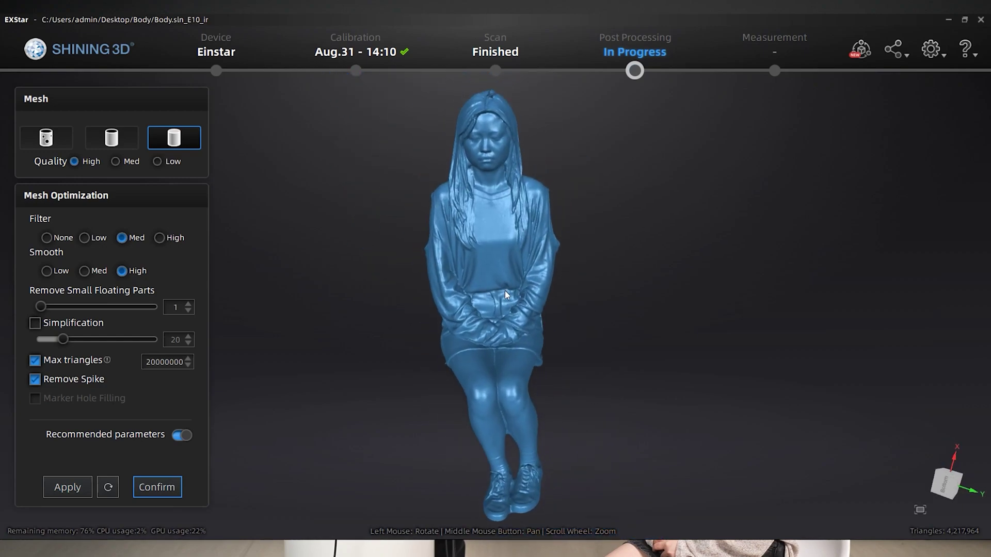
Step: Accept the mesh and save it as an STL file named 'Body S'
{"action": "left_click", "coordinate": [170, 489]}
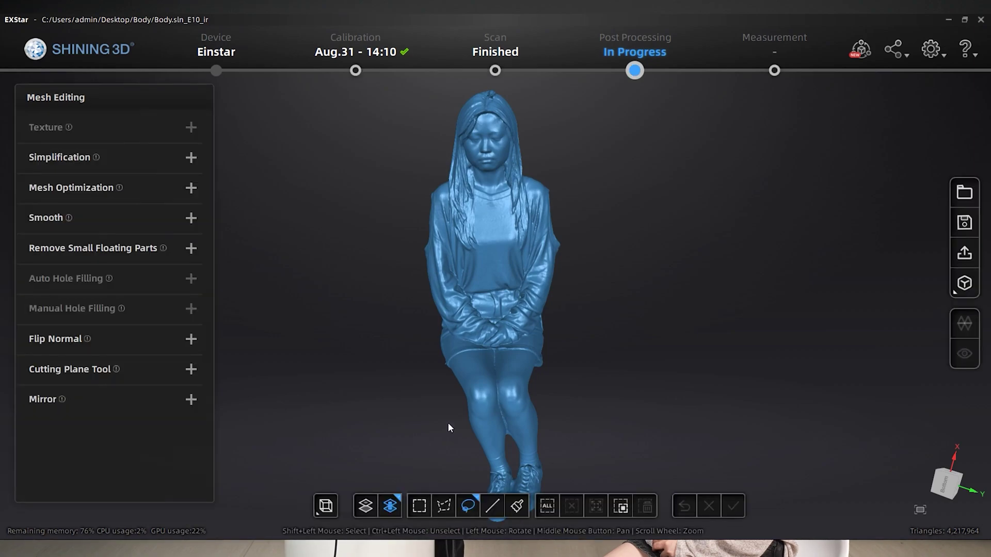
{"action": "left_click", "coordinate": [964, 223]}
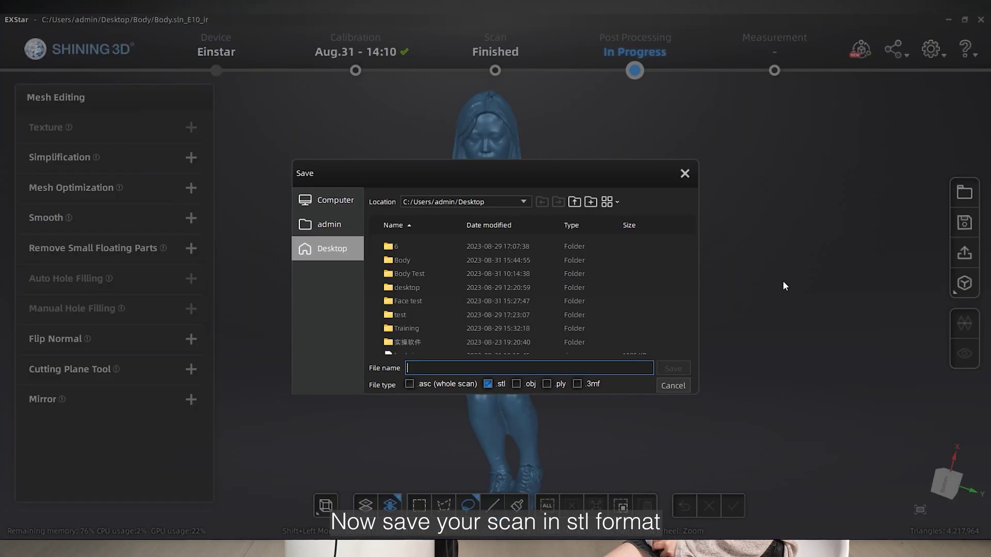
{"action": "type", "text": "Body Scan"}
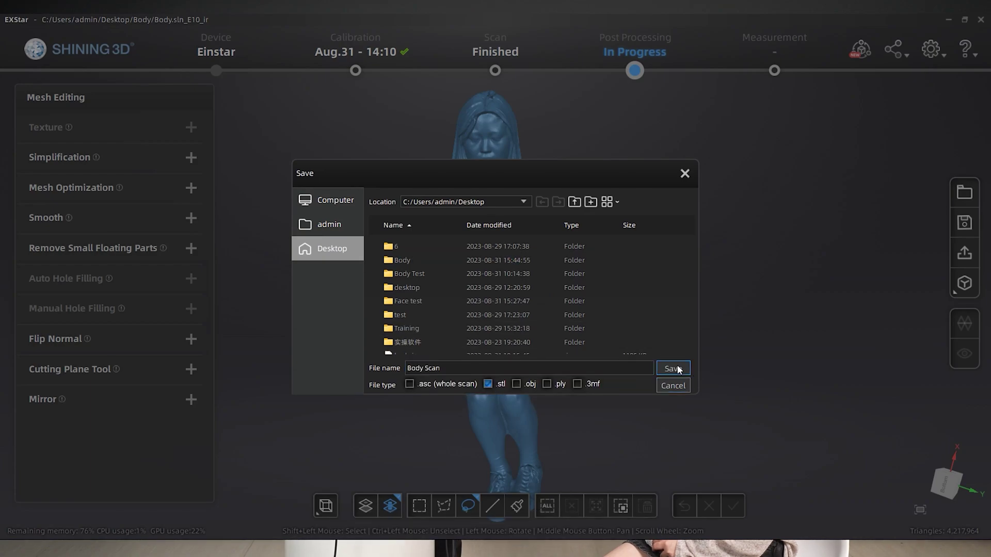
{"action": "left_click", "coordinate": [673, 369]}
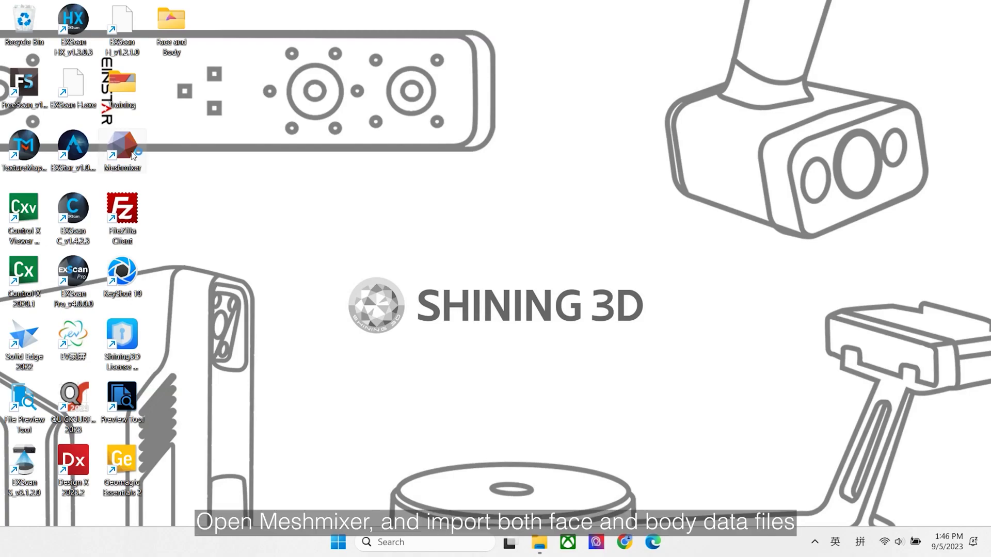
Step: Launch Meshmixer full-screen and import Body Scan.stl and Face Scan.stl together
{"action": "double_click", "coordinate": [123, 147]}
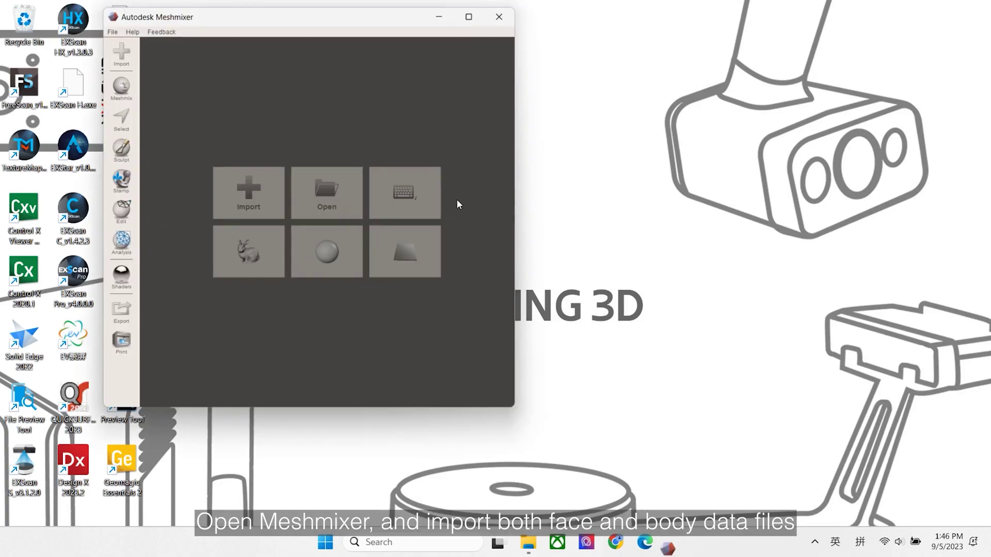
{"action": "left_click", "coordinate": [470, 16]}
{"action": "left_click", "coordinate": [435, 244]}
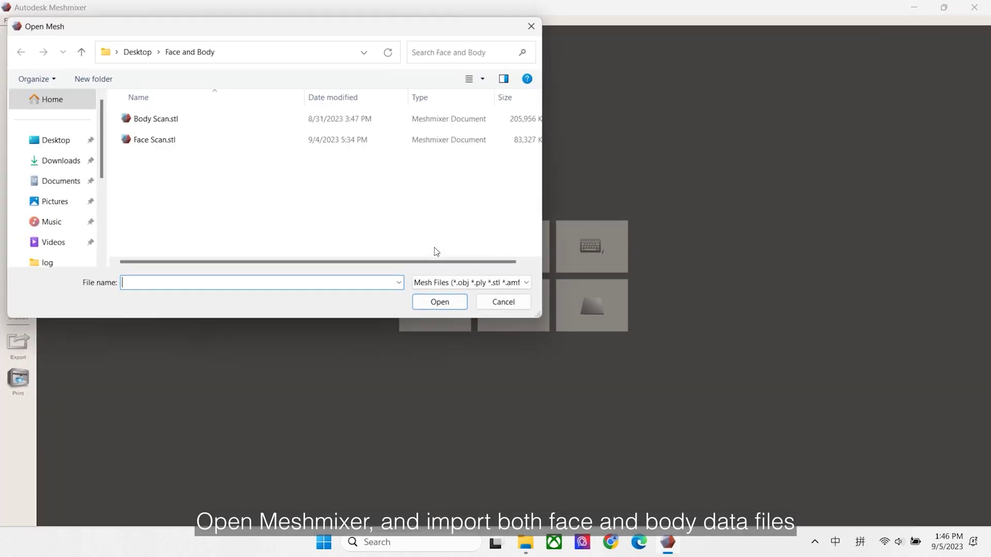
{"action": "left_click", "coordinate": [174, 120]}
{"action": "left_click", "coordinate": [170, 141], "text": "shift"}
{"action": "left_click", "coordinate": [442, 303]}
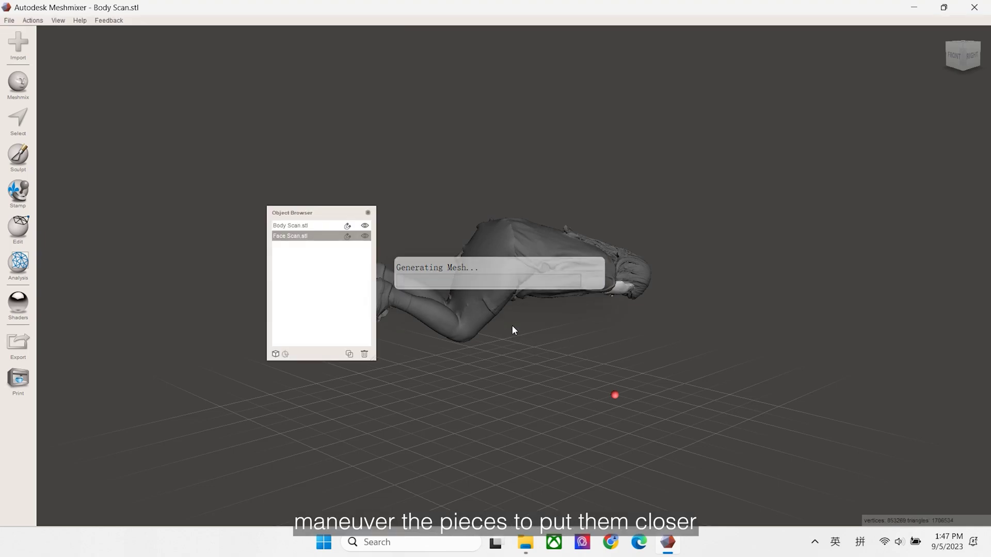
Step: Move the Object Browser aside and select Body Scan
{"action": "left_click_drag", "start_coordinate": [288, 216], "coordinate": [837, 88]}
{"action": "left_click", "coordinate": [884, 123]}
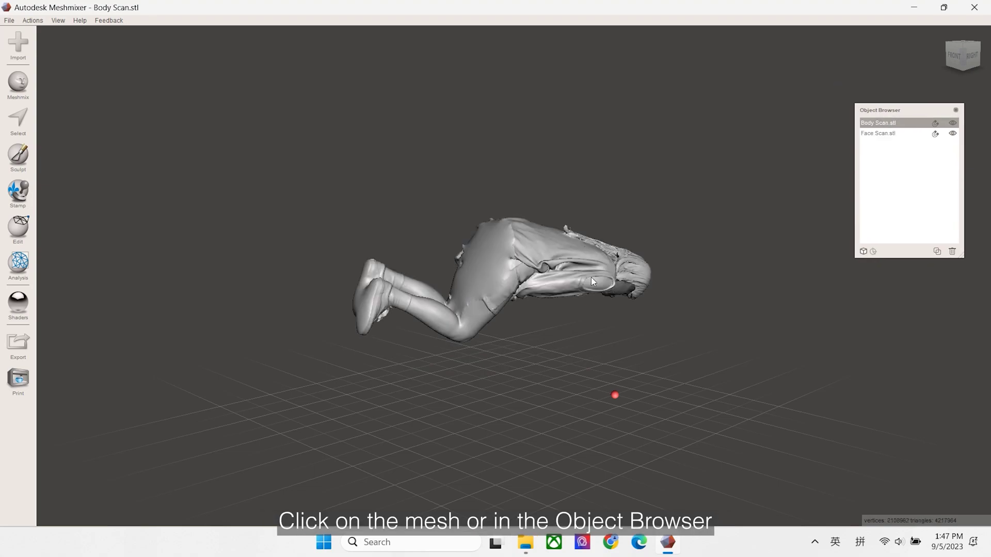
{"action": "right_click_drag", "start_coordinate": [392, 302], "coordinate": [535, 293]}
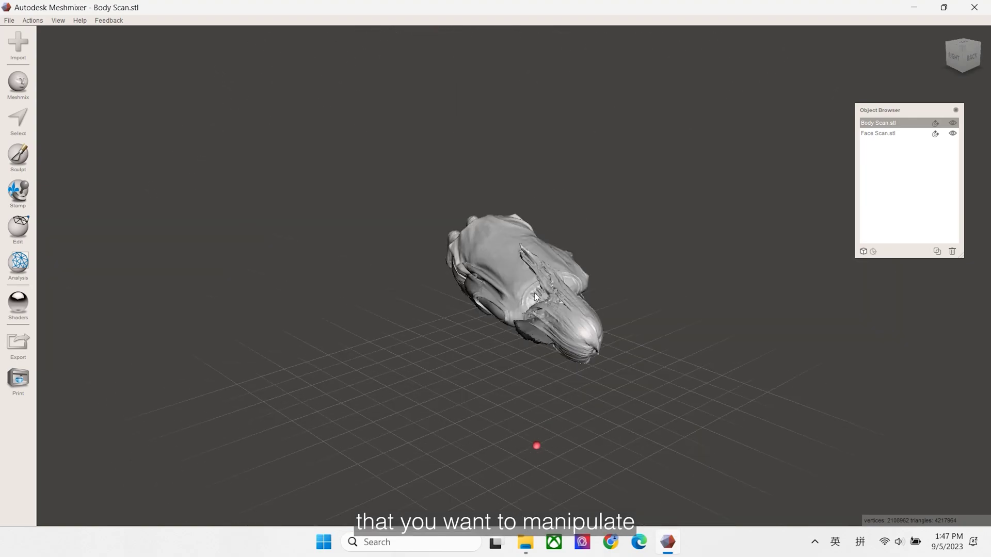
Step: Transform the body scan, rotating it about 87° to stand upright facing forward
{"action": "left_click", "coordinate": [27, 233]}
{"action": "left_click", "coordinate": [76, 71]}
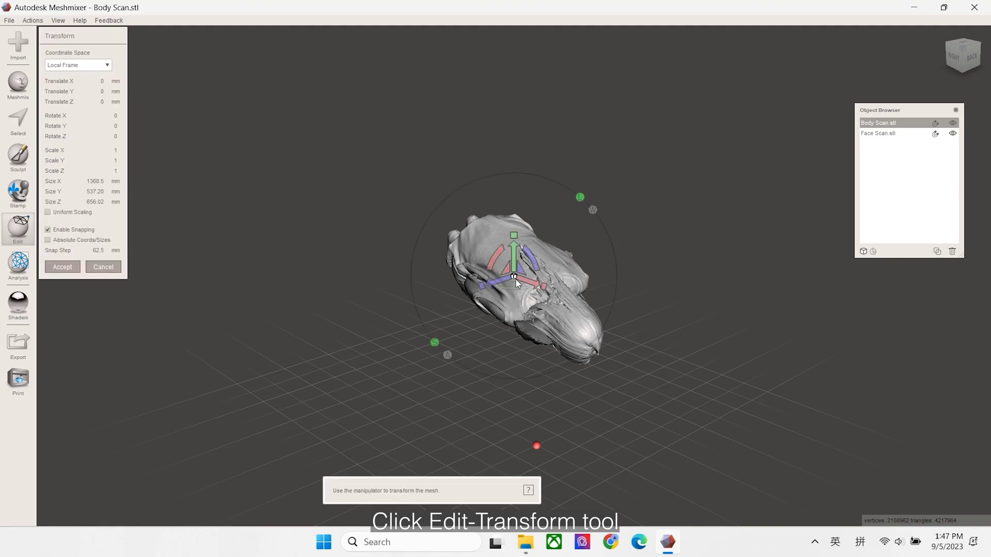
{"action": "left_click_drag", "start_coordinate": [515, 280], "coordinate": [494, 249]}
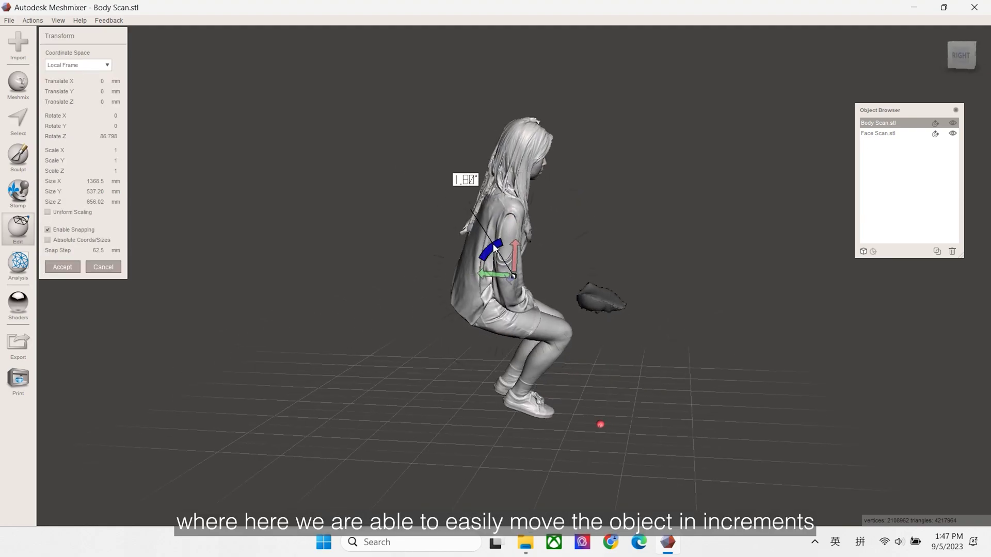
{"action": "right_click_drag", "start_coordinate": [494, 249], "coordinate": [380, 316]}
{"action": "left_click_drag", "start_coordinate": [490, 253], "coordinate": [552, 284]}
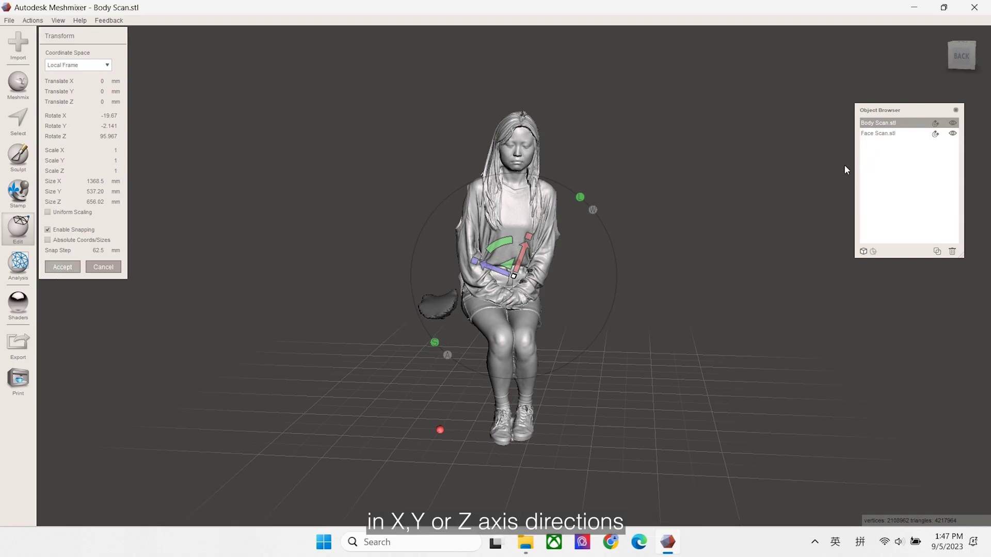
Step: Select the face scan and rotate it 84.66° to face forward
{"action": "left_click", "coordinate": [880, 133]}
{"action": "left_click", "coordinate": [18, 227]}
{"action": "left_click", "coordinate": [95, 69]}
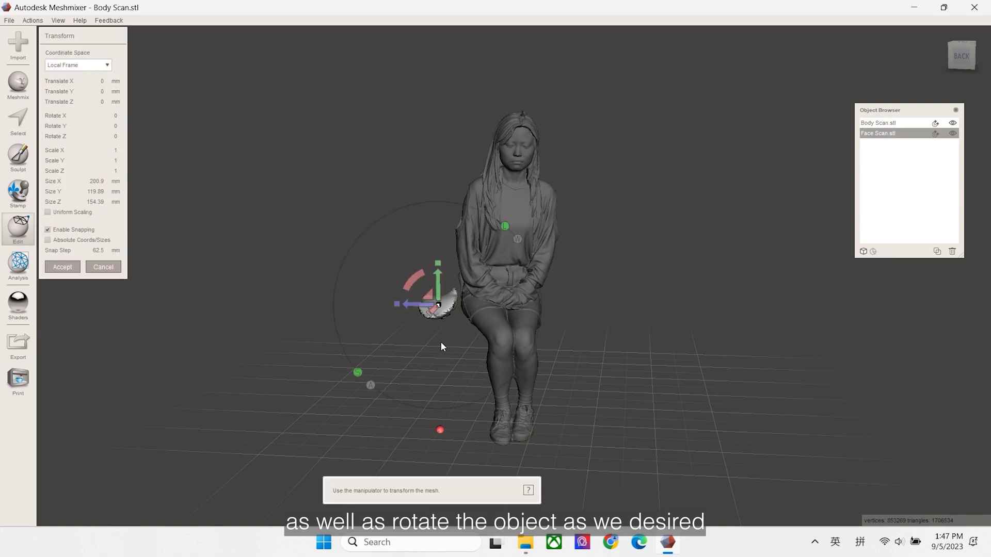
{"action": "right_click_drag", "start_coordinate": [441, 342], "coordinate": [594, 279]}
{"action": "left_click_drag", "start_coordinate": [594, 279], "coordinate": [556, 248]}
{"action": "right_click_drag", "start_coordinate": [556, 248], "coordinate": [475, 326]}
Step: Move the face scan up beside the body's head, pushing it back 62.5 mm
{"action": "left_click_drag", "start_coordinate": [439, 283], "coordinate": [433, 104]}
{"action": "right_click_drag", "start_coordinate": [433, 103], "coordinate": [550, 202]}
{"action": "left_click_drag", "start_coordinate": [588, 159], "coordinate": [519, 155]}
{"action": "right_click_drag", "start_coordinate": [519, 155], "coordinate": [448, 188]}
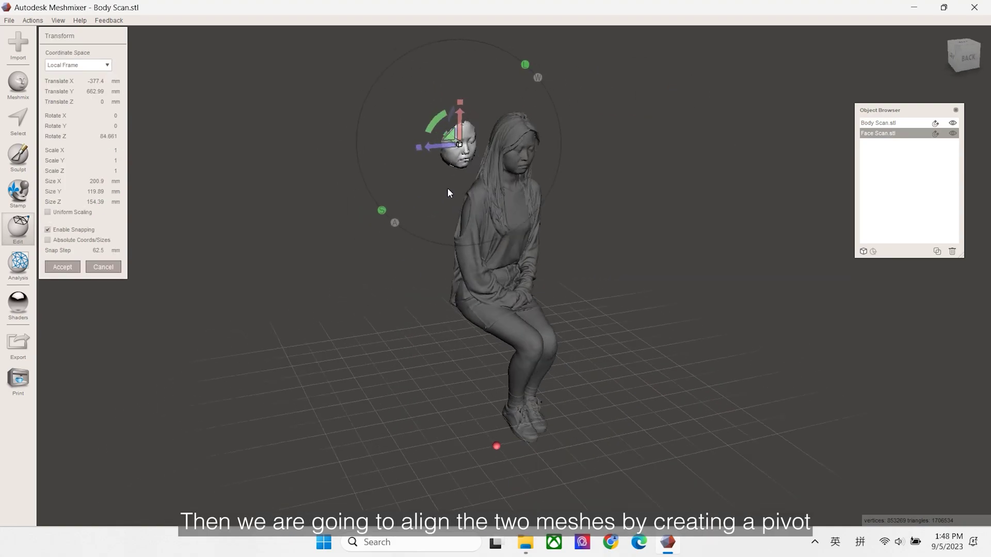
{"action": "scroll", "coordinate": [520, 136], "scroll_direction": "up", "scroll_amount": 6}
{"action": "scroll", "coordinate": [494, 316], "scroll_direction": "up", "scroll_amount": 5}
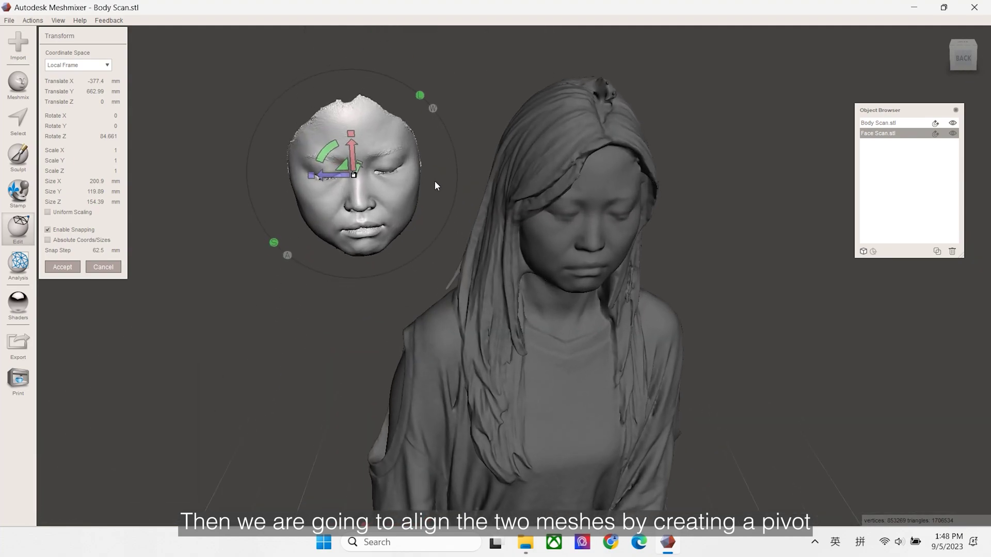
{"action": "left_click_drag", "start_coordinate": [352, 103], "coordinate": [351, 135]}
{"action": "left_click_drag", "start_coordinate": [335, 179], "coordinate": [387, 178]}
{"action": "right_click_drag", "start_coordinate": [387, 178], "coordinate": [558, 275]}
{"action": "scroll", "coordinate": [565, 229], "scroll_direction": "up", "scroll_amount": 3}
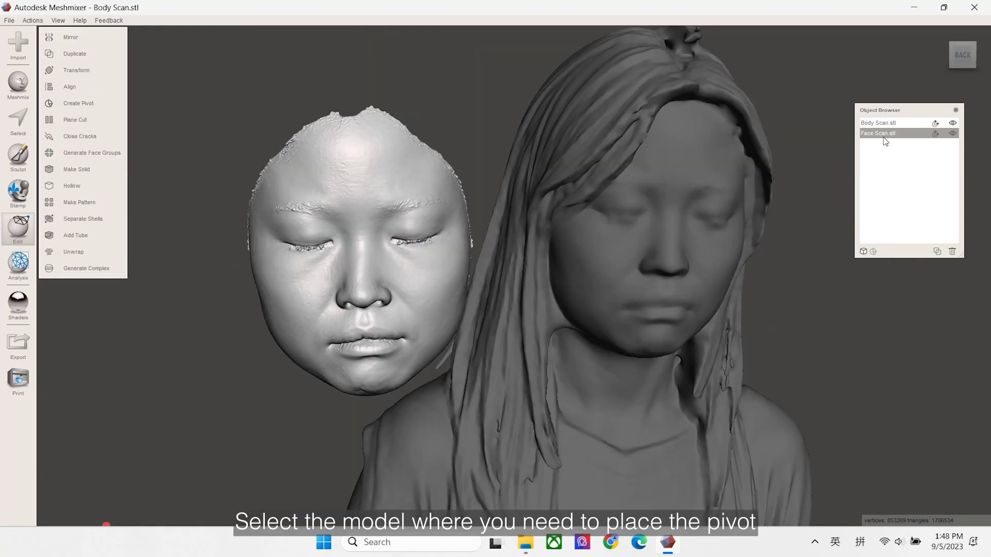
Step: Drop a Surface Point pivot, linked to target, on the face scan's nose tip
{"action": "left_click", "coordinate": [883, 135]}
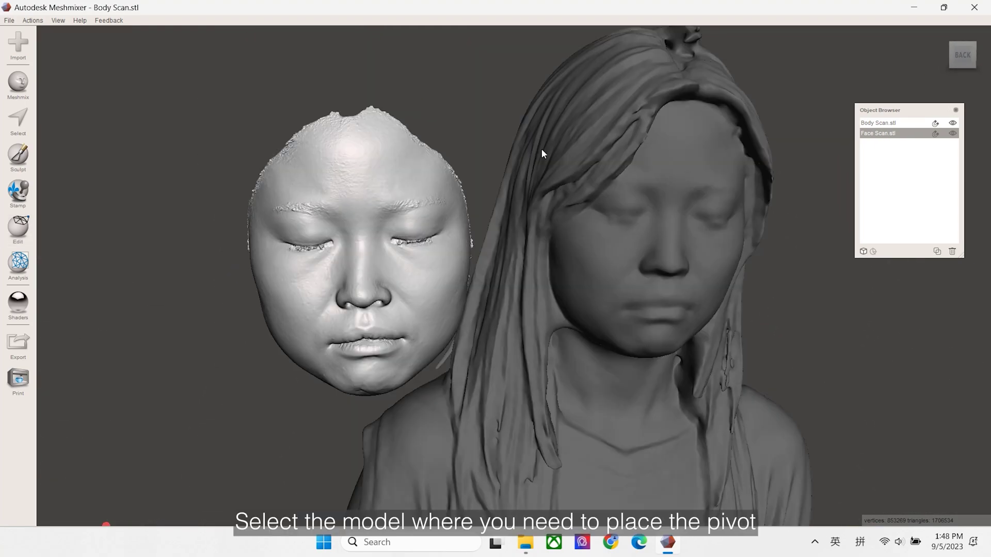
{"action": "left_click", "coordinate": [21, 241]}
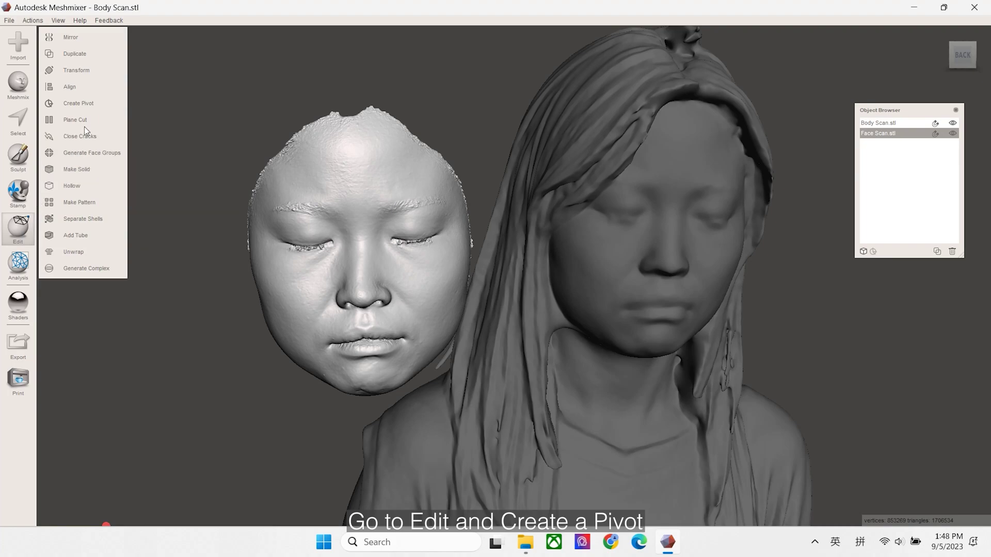
{"action": "left_click", "coordinate": [92, 106]}
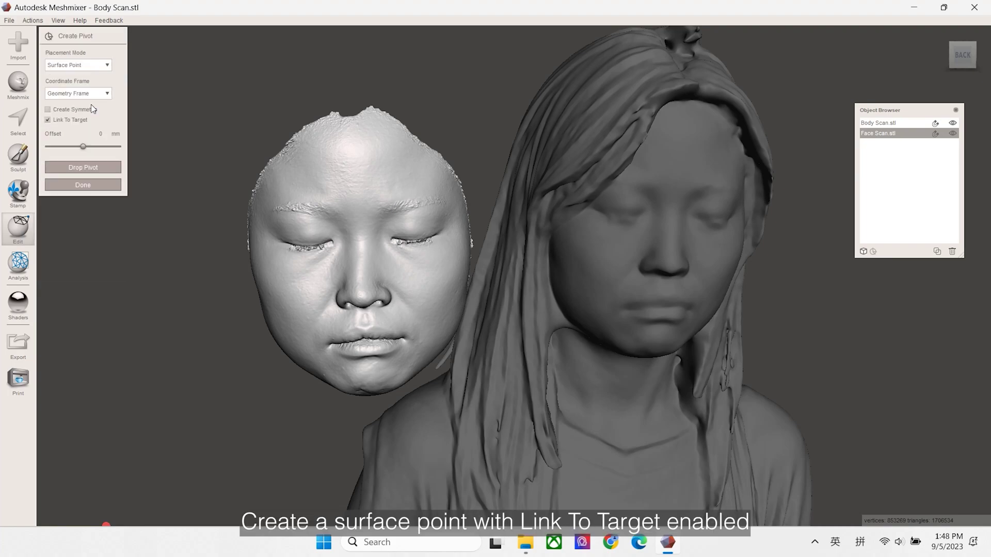
{"action": "left_click", "coordinate": [98, 65]}
{"action": "left_click", "coordinate": [90, 75]}
{"action": "left_click", "coordinate": [48, 119]}
{"action": "scroll", "coordinate": [351, 262], "scroll_direction": "up", "scroll_amount": 5}
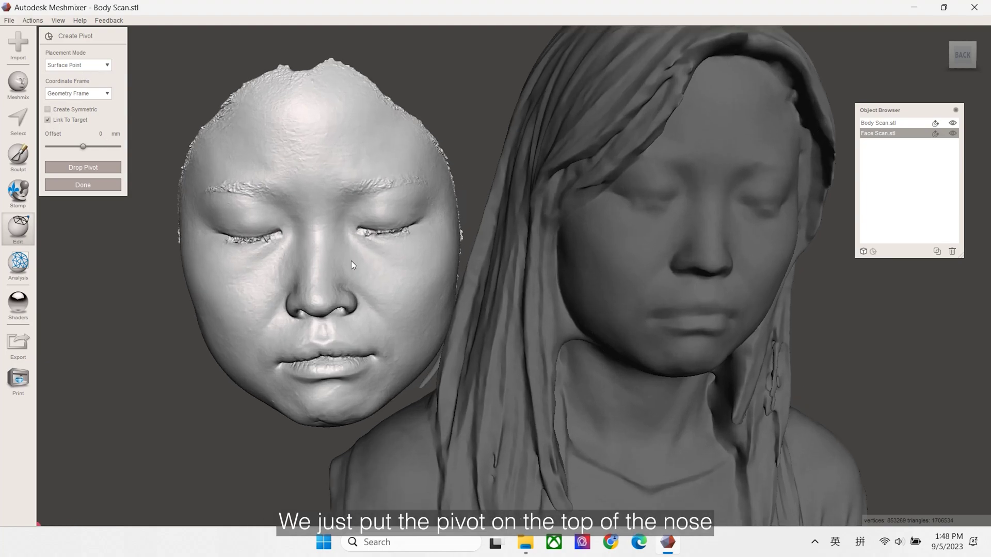
{"action": "scroll", "coordinate": [519, 285], "scroll_direction": "up", "scroll_amount": 3}
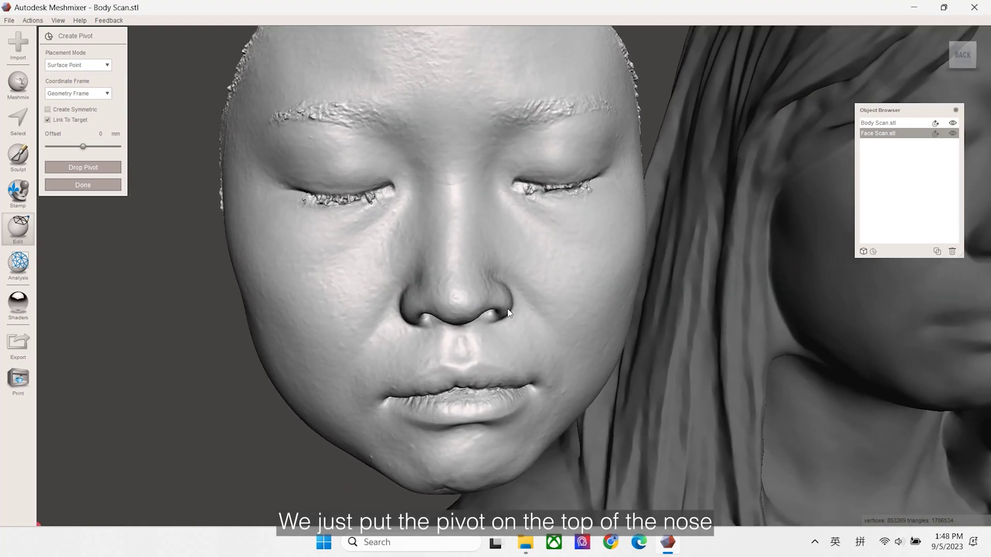
{"action": "left_click", "coordinate": [457, 296]}
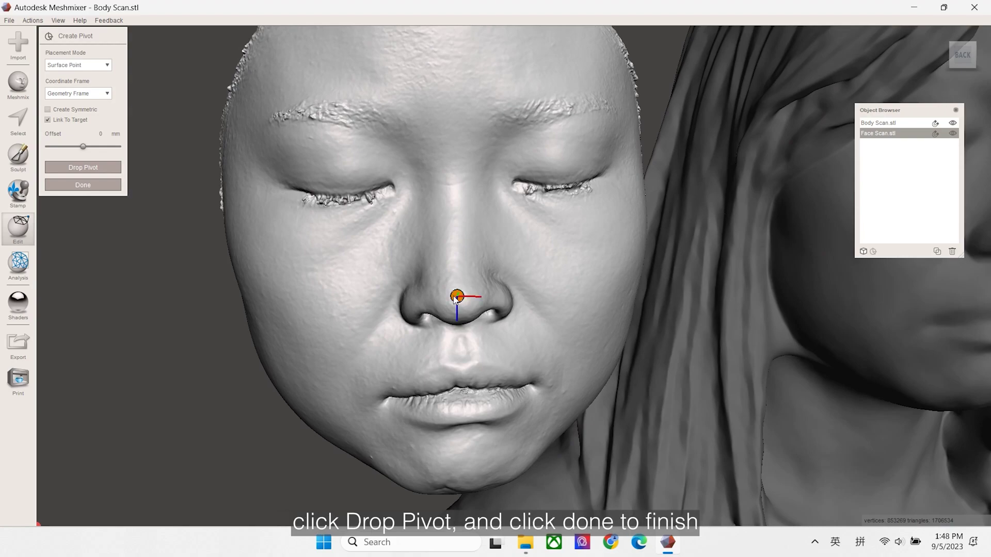
{"action": "left_click", "coordinate": [90, 169]}
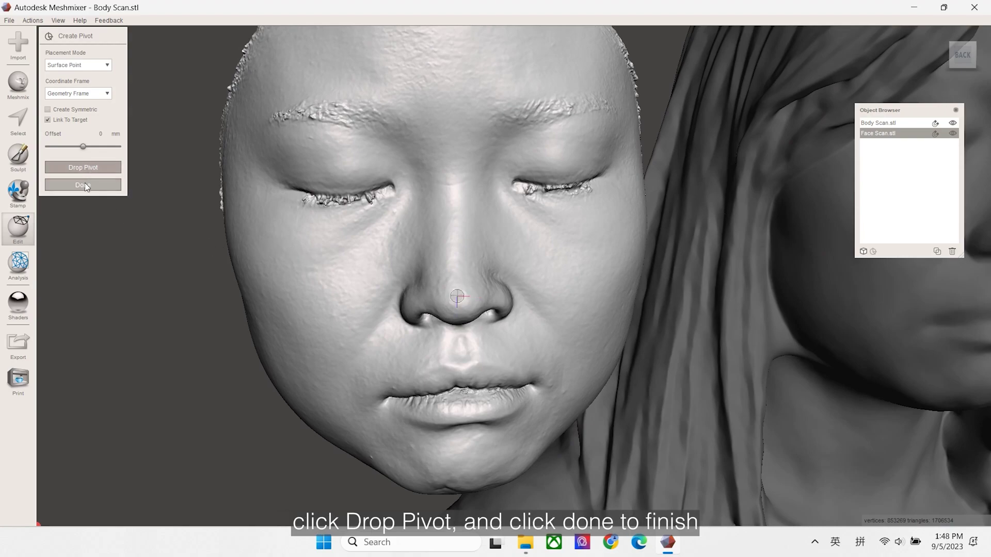
{"action": "left_click", "coordinate": [87, 186]}
Step: Select Body Scan and drop a matching pivot on its nose tip
{"action": "middle_click_drag", "start_coordinate": [805, 331], "coordinate": [457, 355]}
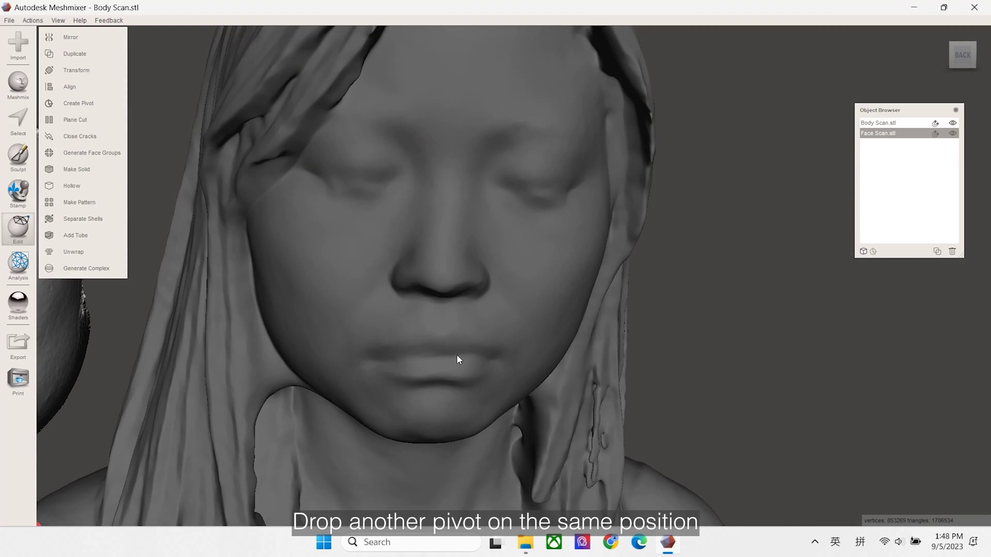
{"action": "left_click", "coordinate": [873, 123]}
{"action": "scroll", "coordinate": [547, 187], "scroll_direction": "up", "scroll_amount": 5}
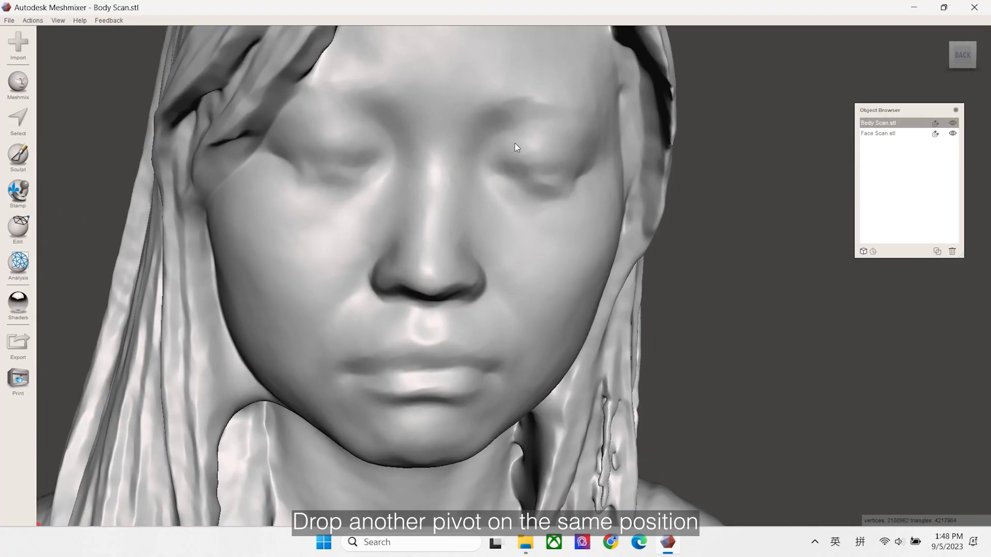
{"action": "scroll", "coordinate": [502, 139], "scroll_direction": "up", "scroll_amount": 2}
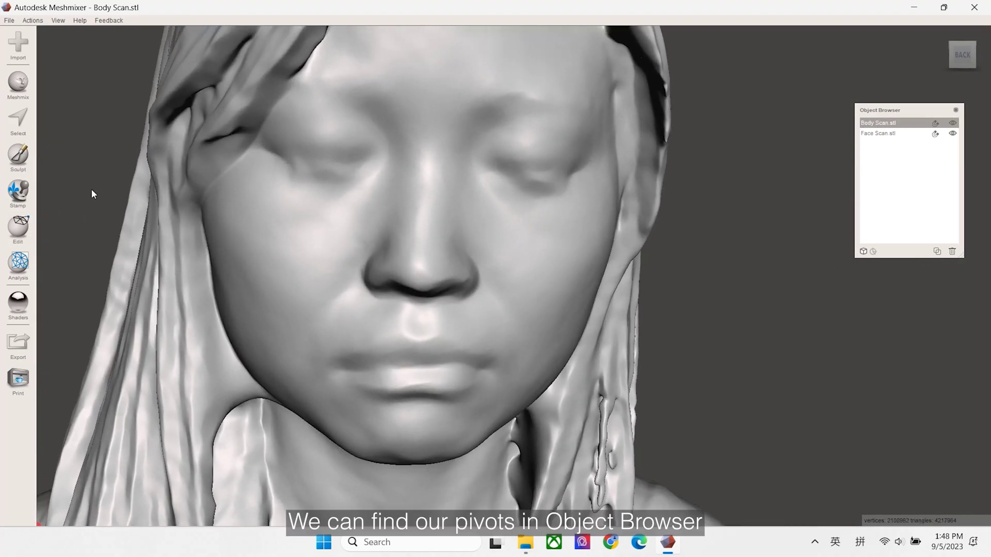
{"action": "left_click", "coordinate": [21, 228]}
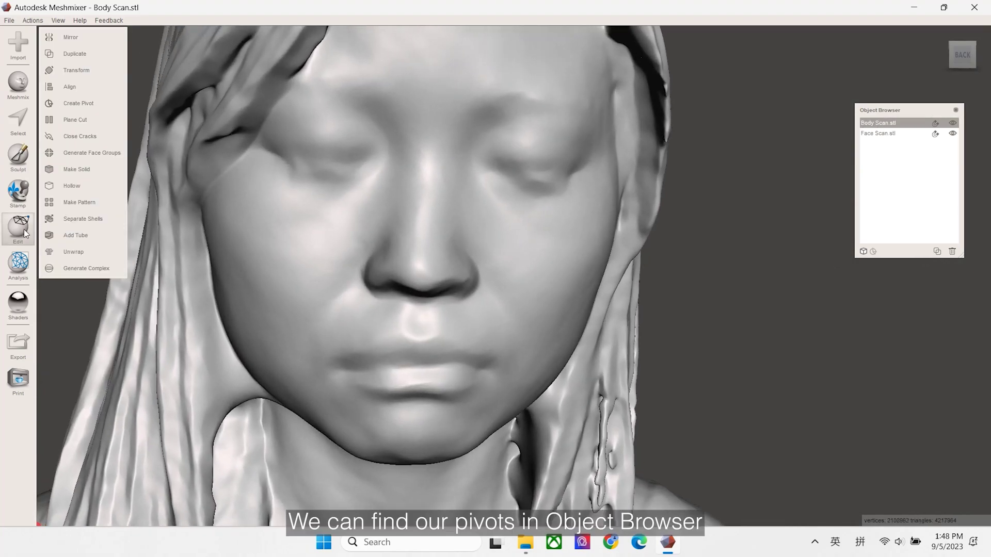
{"action": "left_click", "coordinate": [83, 104]}
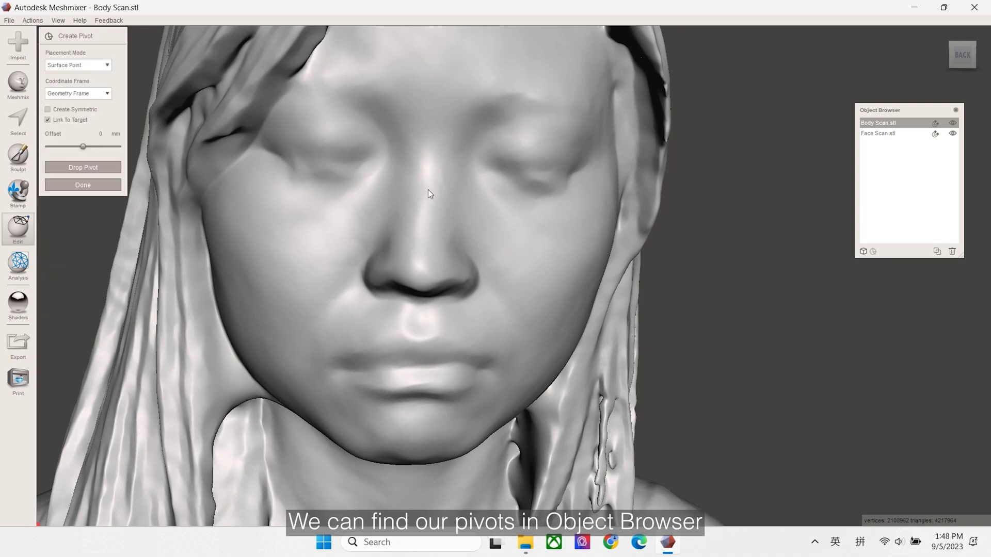
{"action": "left_click", "coordinate": [420, 268]}
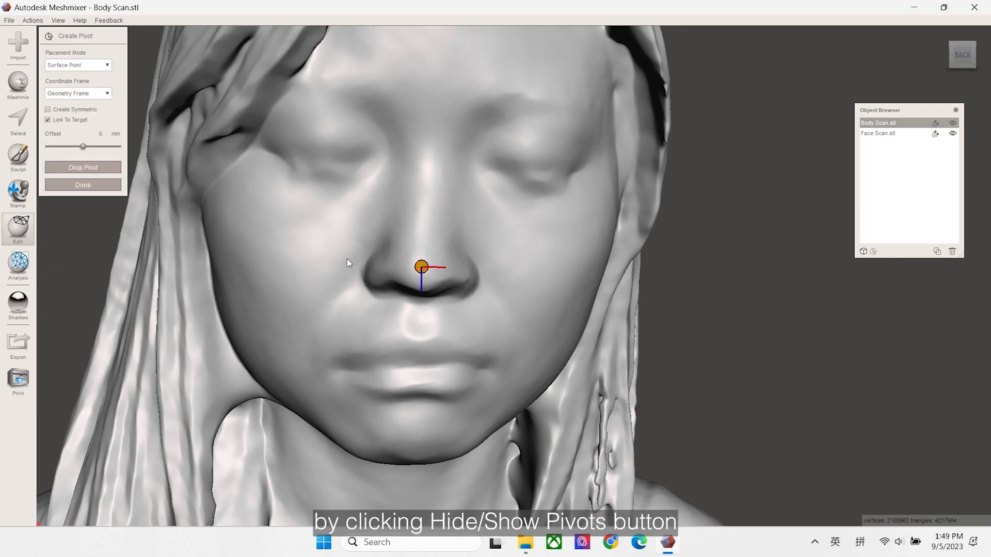
{"action": "left_click", "coordinate": [72, 168]}
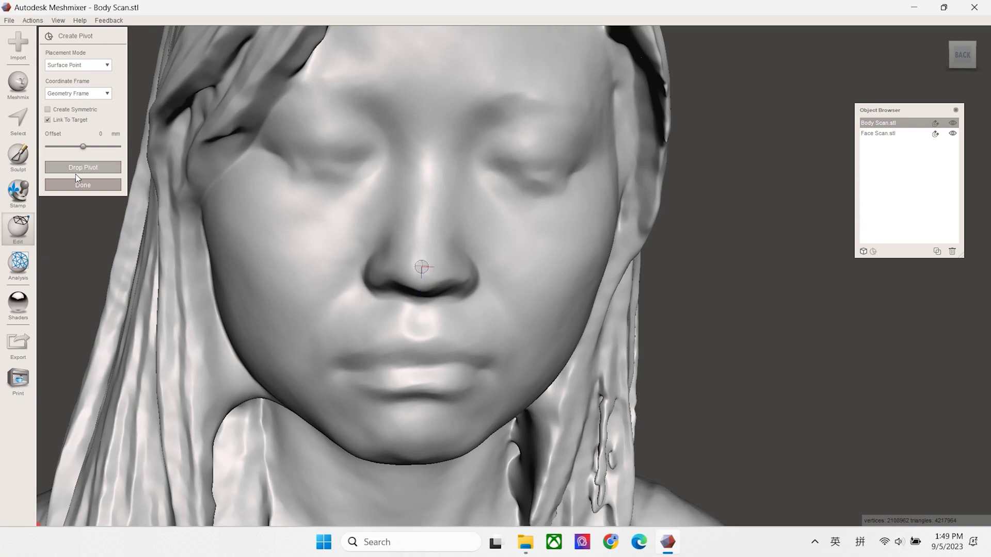
{"action": "left_click", "coordinate": [82, 185]}
{"action": "right_click_drag", "start_coordinate": [449, 289], "coordinate": [472, 304]}
Step: Align the face scan's nose pivot onto the body's nose pivot with Flip enabled
{"action": "scroll", "coordinate": [439, 310], "scroll_direction": "down", "scroll_amount": 5}
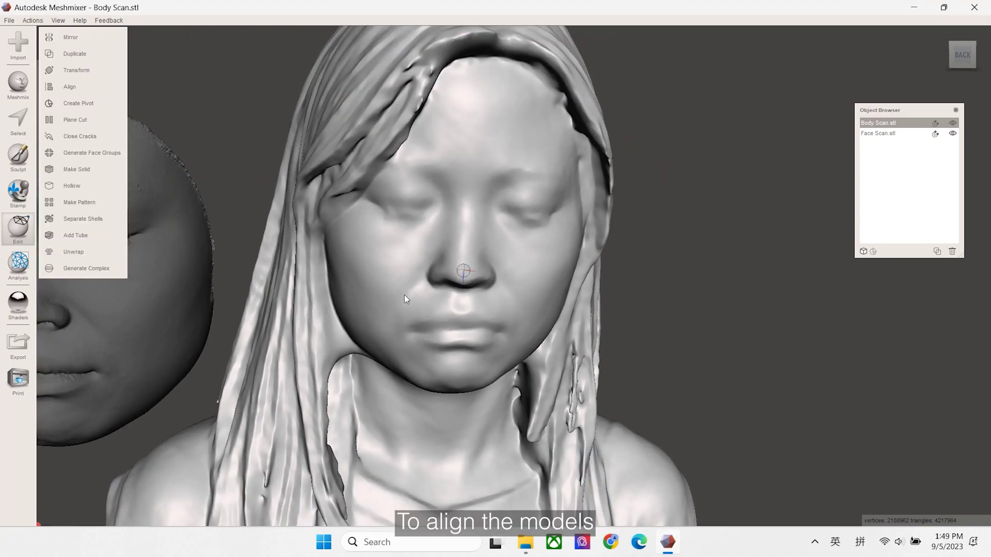
{"action": "scroll", "coordinate": [310, 305], "scroll_direction": "up", "scroll_amount": 3}
{"action": "left_click", "coordinate": [190, 306]}
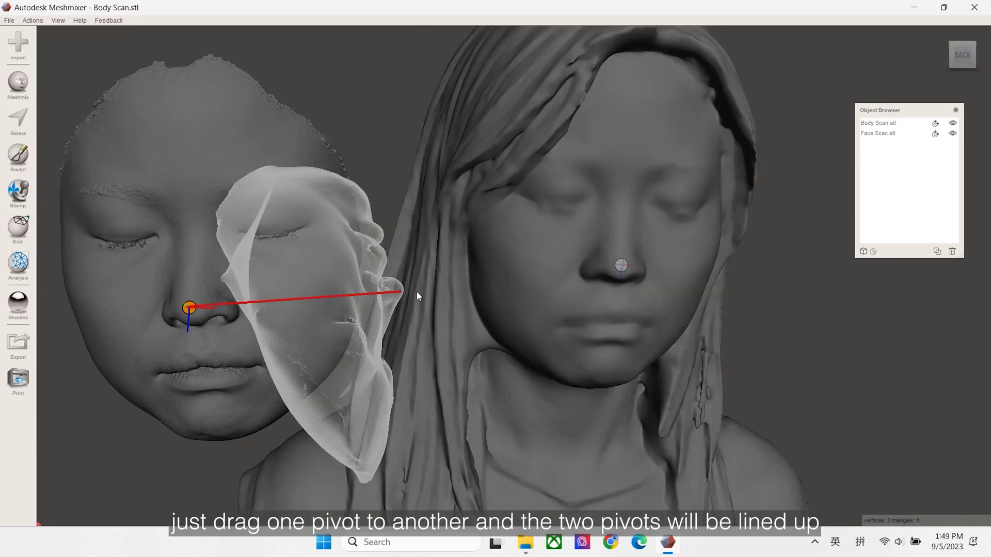
{"action": "left_click_drag", "start_coordinate": [417, 296], "coordinate": [623, 267]}
{"action": "right_click_drag", "start_coordinate": [599, 280], "coordinate": [515, 225]}
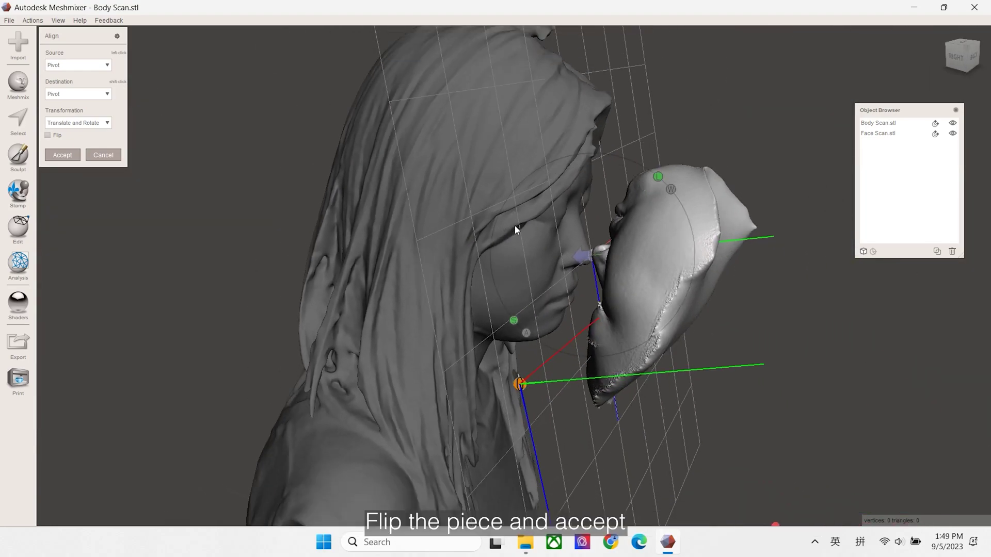
{"action": "left_click", "coordinate": [48, 135]}
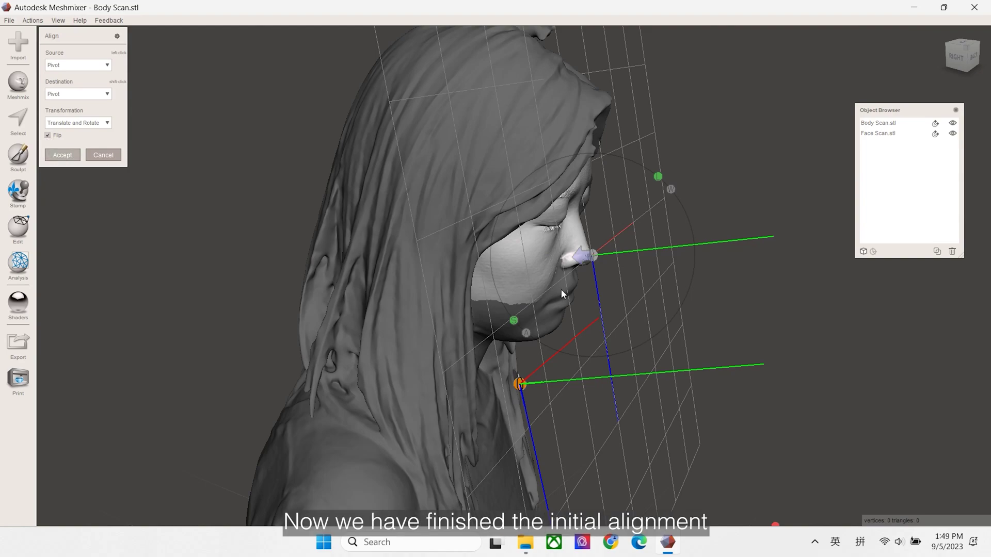
Step: Accept the initial alignment and set Body Scan as the alignment target via its magnet icon
{"action": "key", "text": "Return"}
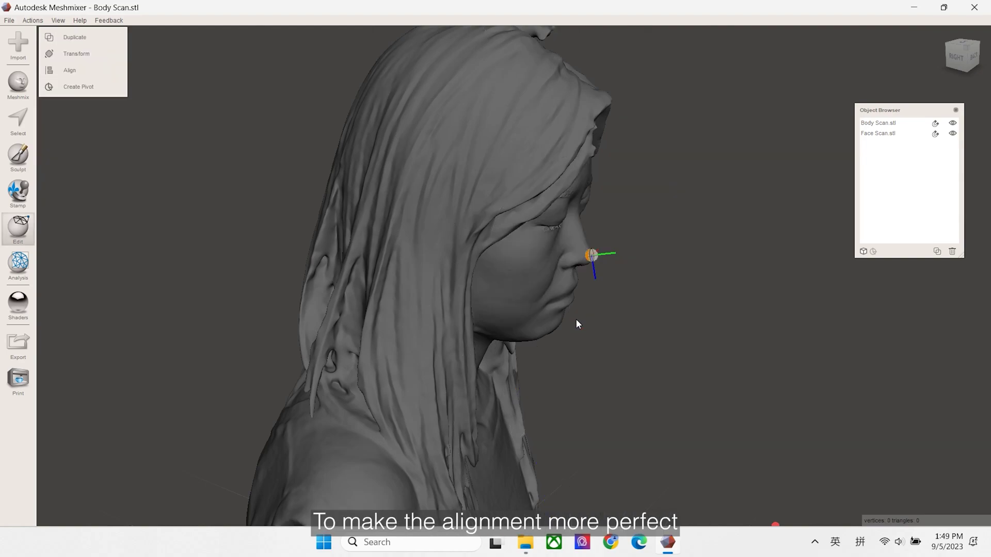
{"action": "right_click_drag", "start_coordinate": [576, 319], "coordinate": [478, 295]}
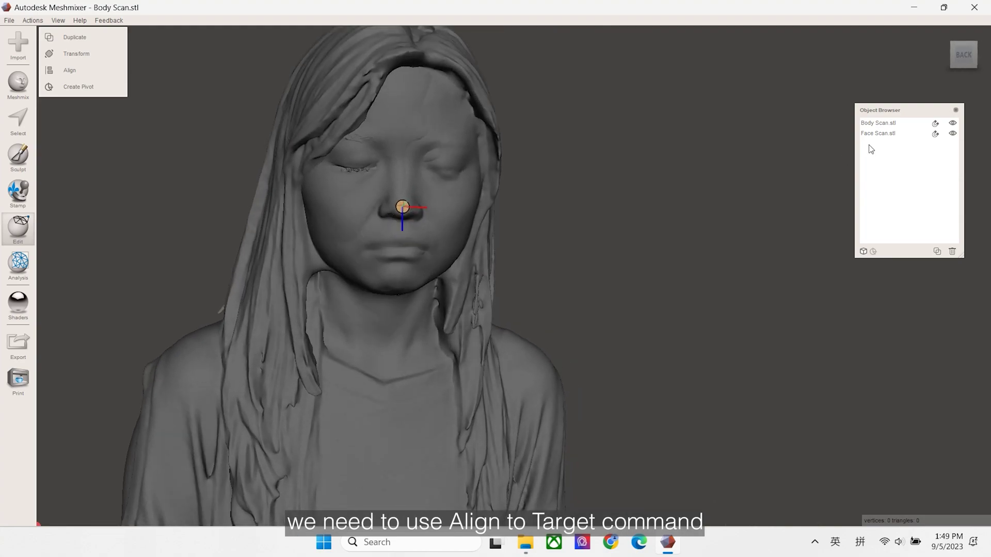
{"action": "left_click", "coordinate": [872, 123]}
{"action": "left_click", "coordinate": [879, 134]}
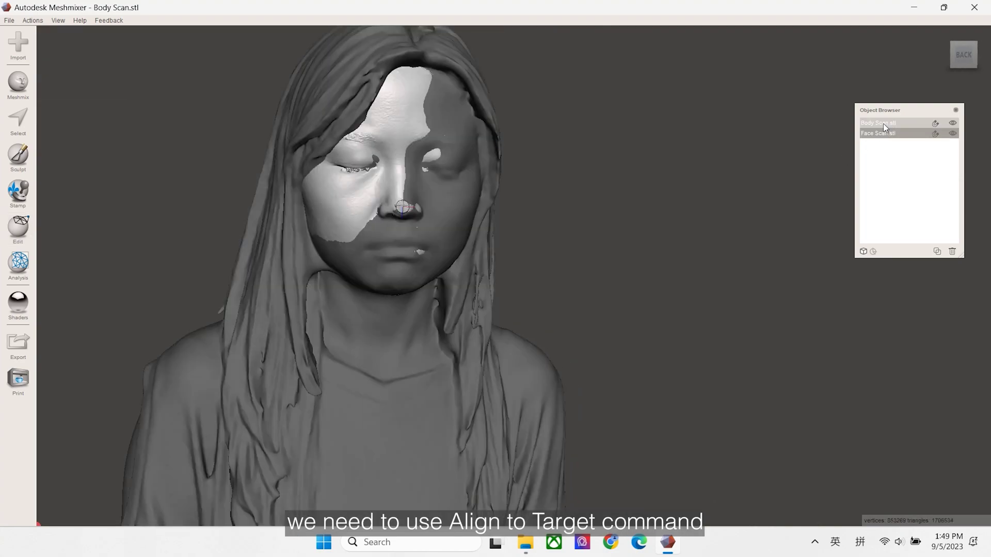
{"action": "left_click", "coordinate": [884, 123]}
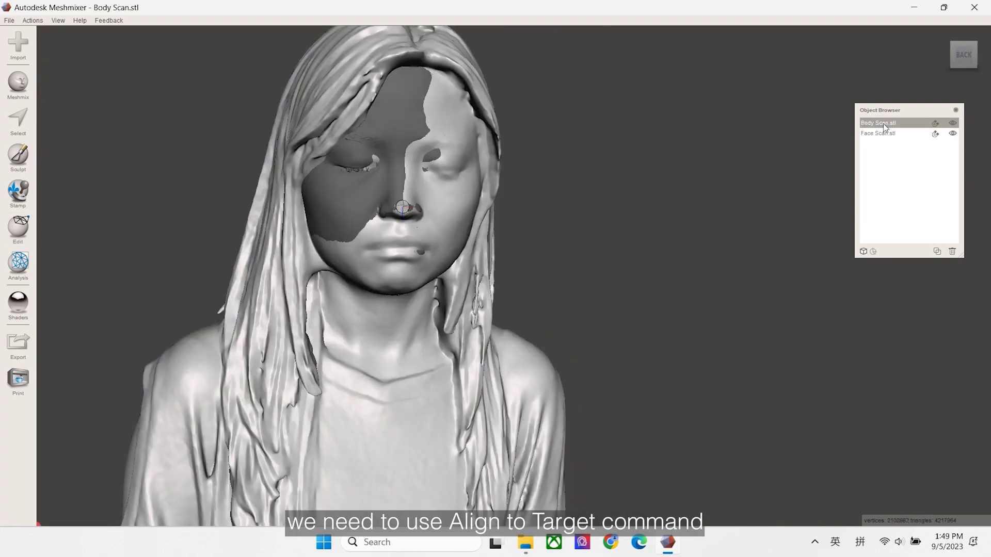
{"action": "left_click", "coordinate": [935, 124]}
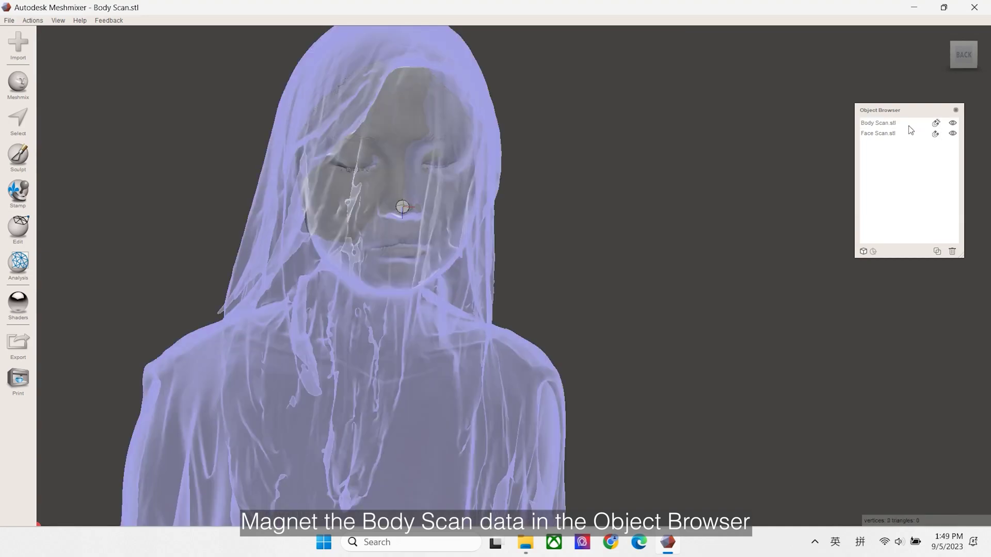
{"action": "scroll", "coordinate": [467, 226], "scroll_direction": "up", "scroll_amount": 5}
{"action": "scroll", "coordinate": [289, 160], "scroll_direction": "down", "scroll_amount": 3}
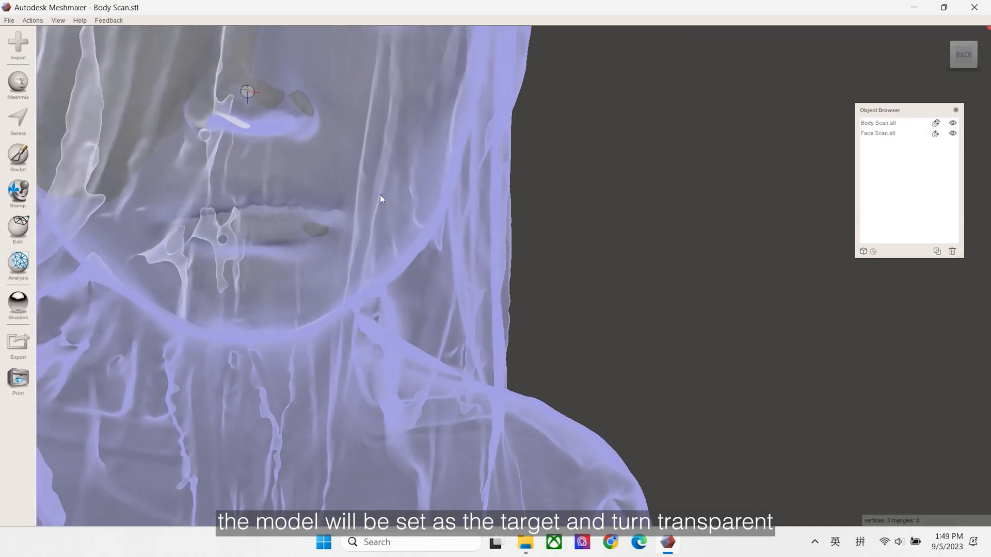
{"action": "right_click_drag", "start_coordinate": [381, 197], "coordinate": [907, 194]}
Step: Select Face Scan and brush a selection over its eyes, nose, mouth and chin
{"action": "left_click", "coordinate": [884, 133]}
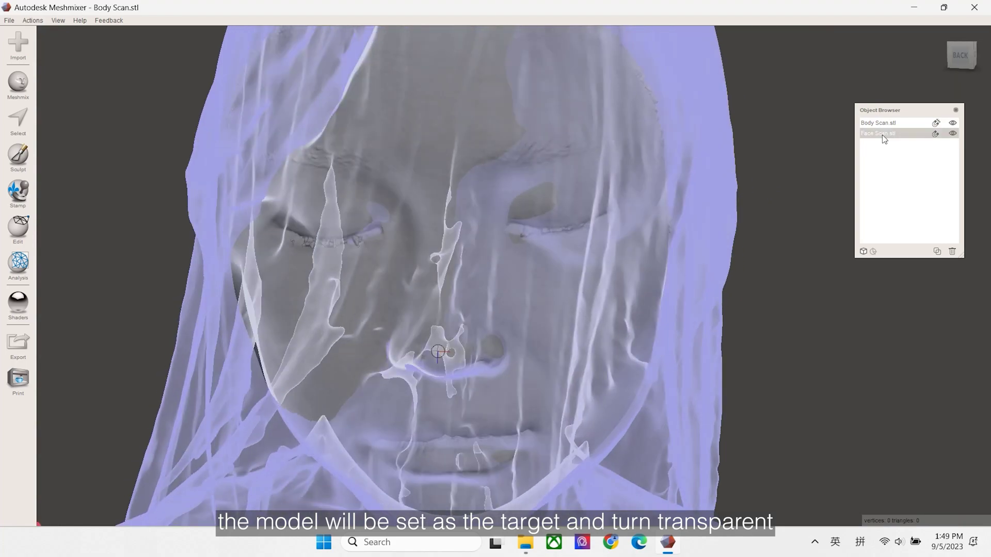
{"action": "scroll", "coordinate": [491, 247], "scroll_direction": "down", "scroll_amount": 2}
{"action": "middle_click_drag", "start_coordinate": [453, 240], "coordinate": [454, 223]}
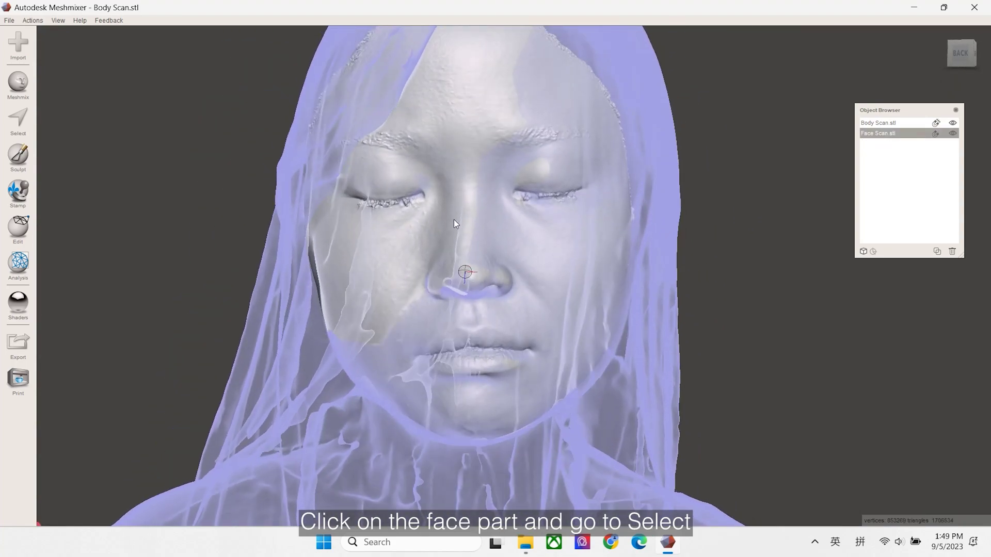
{"action": "left_click", "coordinate": [18, 122]}
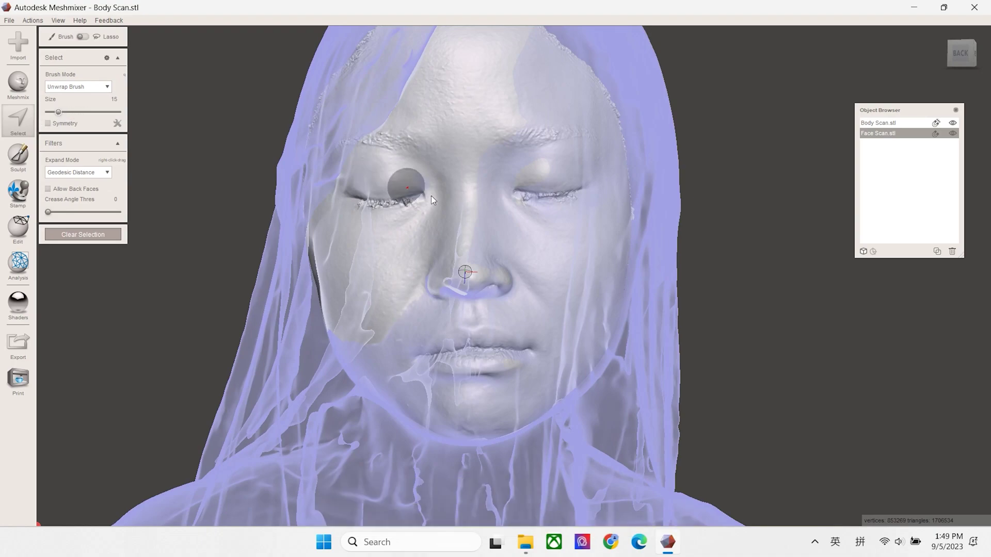
{"action": "scroll", "coordinate": [464, 222], "scroll_direction": "up", "scroll_amount": 3}
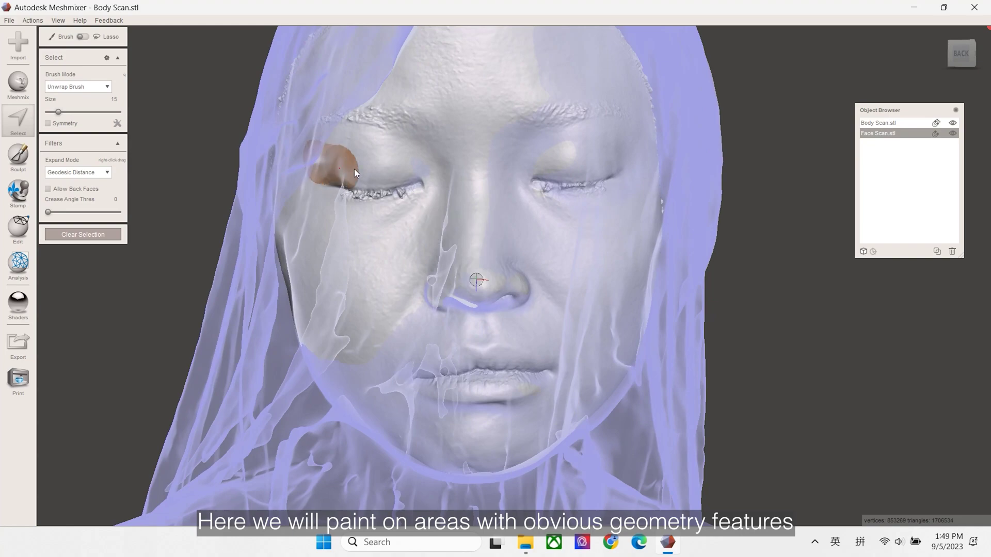
{"action": "mouse_move", "coordinate": [354, 169]}
{"action": "left_mouse_down"}
{"action": "mouse_move", "coordinate": [444, 166]}
{"action": "mouse_move", "coordinate": [440, 157]}
{"action": "mouse_move", "coordinate": [625, 169]}
{"action": "mouse_move", "coordinate": [528, 184]}
{"action": "mouse_move", "coordinate": [319, 182]}
{"action": "mouse_move", "coordinate": [381, 197]}
{"action": "mouse_move", "coordinate": [356, 202]}
{"action": "mouse_move", "coordinate": [504, 204]}
{"action": "mouse_move", "coordinate": [611, 191]}
{"action": "mouse_move", "coordinate": [628, 174]}
{"action": "mouse_move", "coordinate": [432, 217]}
{"action": "mouse_move", "coordinate": [414, 293]}
{"action": "mouse_move", "coordinate": [510, 309]}
{"action": "mouse_move", "coordinate": [528, 248]}
{"action": "mouse_move", "coordinate": [450, 235]}
{"action": "mouse_move", "coordinate": [452, 297]}
{"action": "left_mouse_up"}
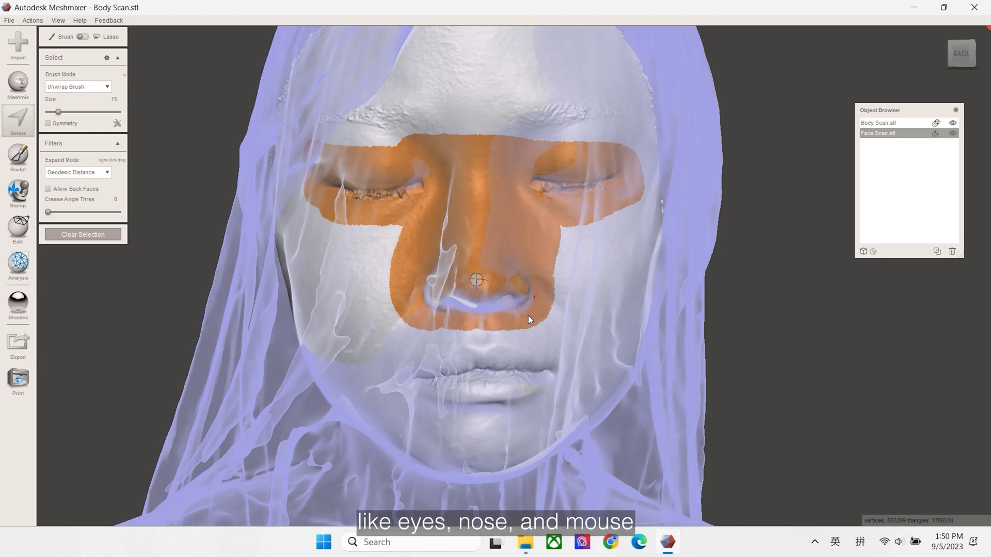
{"action": "mouse_move", "coordinate": [407, 322]}
{"action": "left_mouse_down"}
{"action": "mouse_move", "coordinate": [473, 347]}
{"action": "mouse_move", "coordinate": [544, 254]}
{"action": "mouse_move", "coordinate": [546, 352]}
{"action": "mouse_move", "coordinate": [421, 376]}
{"action": "mouse_move", "coordinate": [427, 395]}
{"action": "mouse_move", "coordinate": [563, 357]}
{"action": "mouse_move", "coordinate": [547, 398]}
{"action": "mouse_move", "coordinate": [405, 404]}
{"action": "mouse_move", "coordinate": [467, 412]}
{"action": "mouse_move", "coordinate": [547, 395]}
{"action": "left_mouse_up"}
{"action": "left_click_drag", "start_coordinate": [434, 423], "coordinate": [410, 416]}
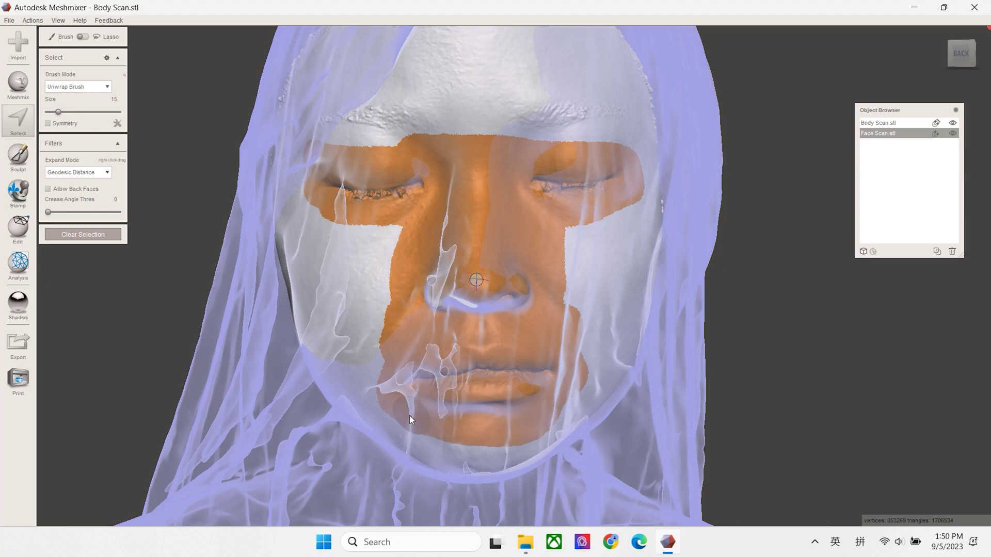
{"action": "left_click_drag", "start_coordinate": [630, 171], "coordinate": [623, 152]}
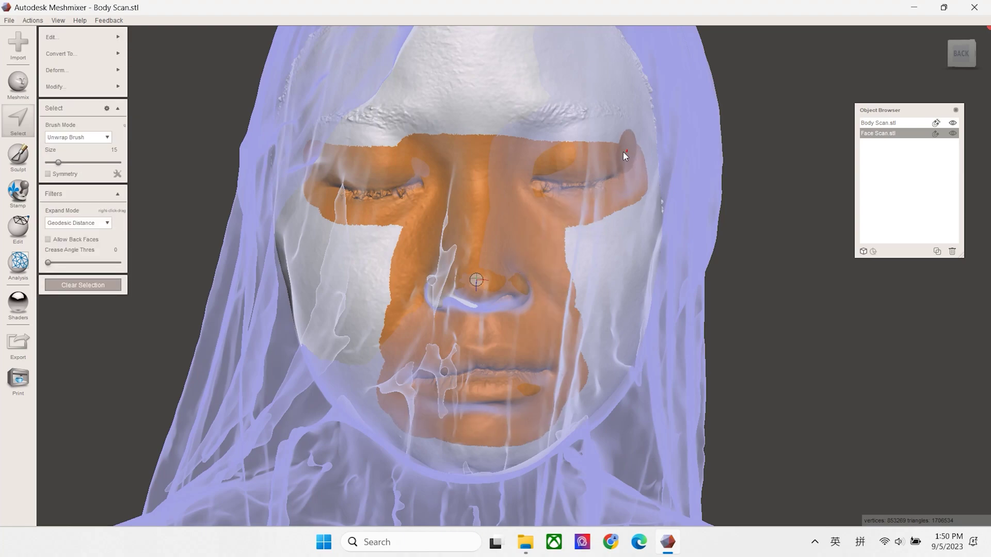
{"action": "mouse_move", "coordinate": [98, 41]}
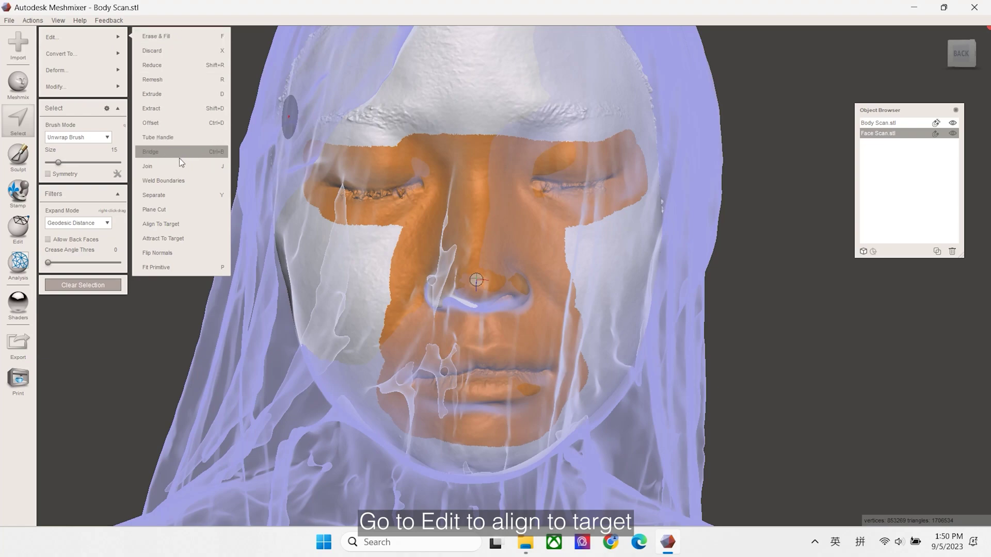
Step: Align the face selection to the body at 100 iterations and 0.002 mm tolerance, then unset the target
{"action": "left_click", "coordinate": [183, 227]}
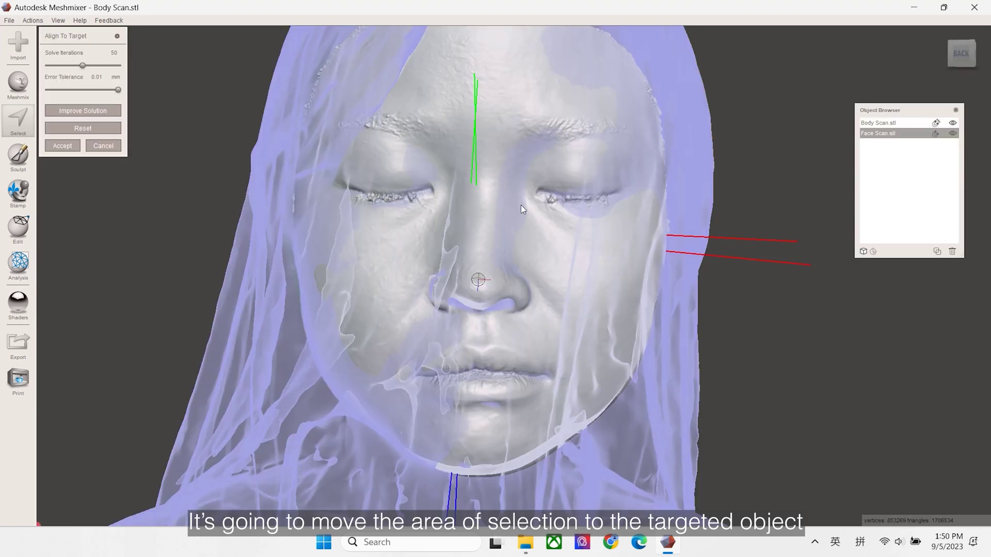
{"action": "mouse_move", "coordinate": [534, 251]}
{"action": "right_mouse_down"}
{"action": "mouse_move", "coordinate": [467, 257]}
{"action": "mouse_move", "coordinate": [435, 283]}
{"action": "mouse_move", "coordinate": [475, 311]}
{"action": "mouse_move", "coordinate": [593, 289]}
{"action": "mouse_move", "coordinate": [655, 299]}
{"action": "mouse_move", "coordinate": [674, 253]}
{"action": "mouse_move", "coordinate": [530, 264]}
{"action": "mouse_move", "coordinate": [543, 256]}
{"action": "right_mouse_up"}
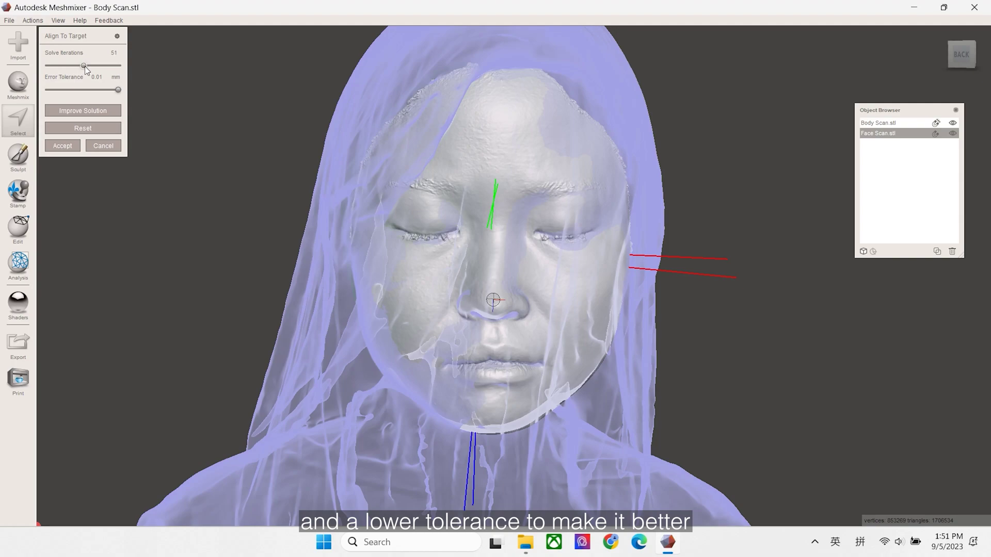
{"action": "left_click_drag", "start_coordinate": [85, 66], "coordinate": [115, 68]}
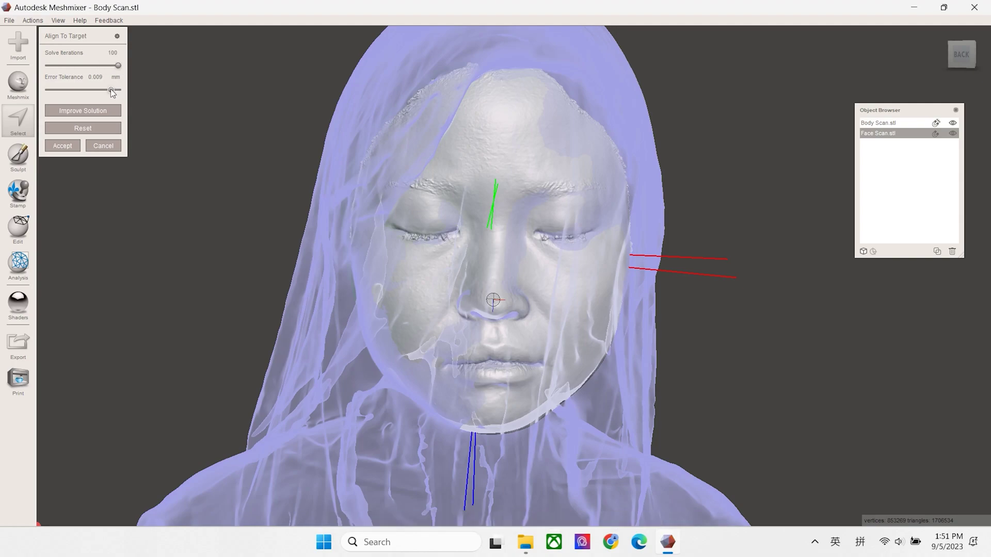
{"action": "left_click_drag", "start_coordinate": [69, 89], "coordinate": [62, 90]}
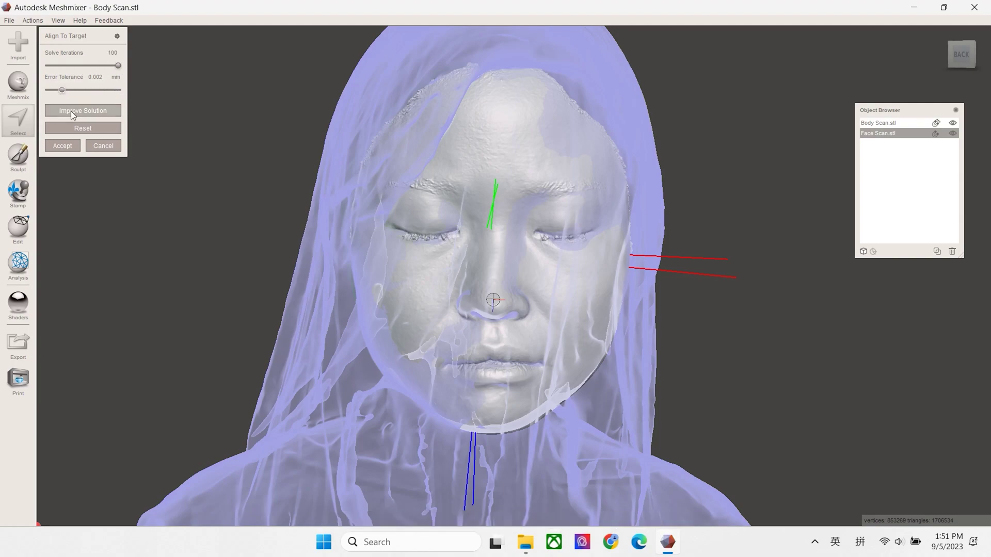
{"action": "left_click", "coordinate": [79, 110]}
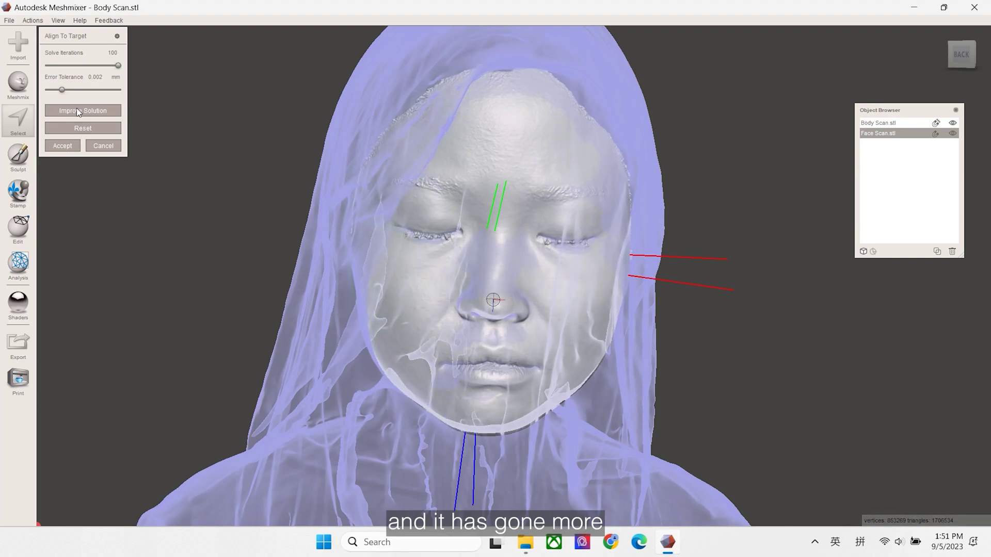
{"action": "left_click", "coordinate": [936, 123]}
{"action": "left_click", "coordinate": [938, 122]}
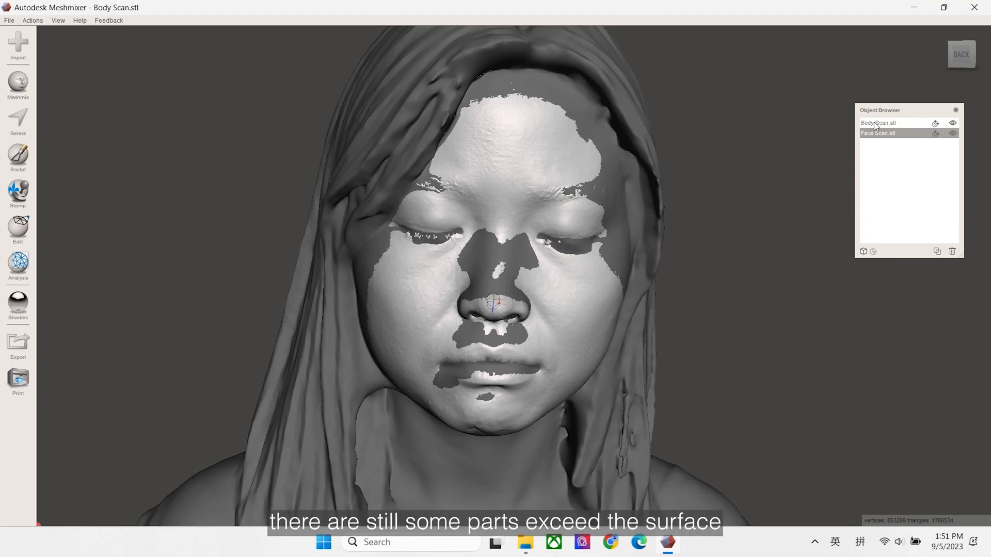
{"action": "right_click_drag", "start_coordinate": [593, 123], "coordinate": [609, 160]}
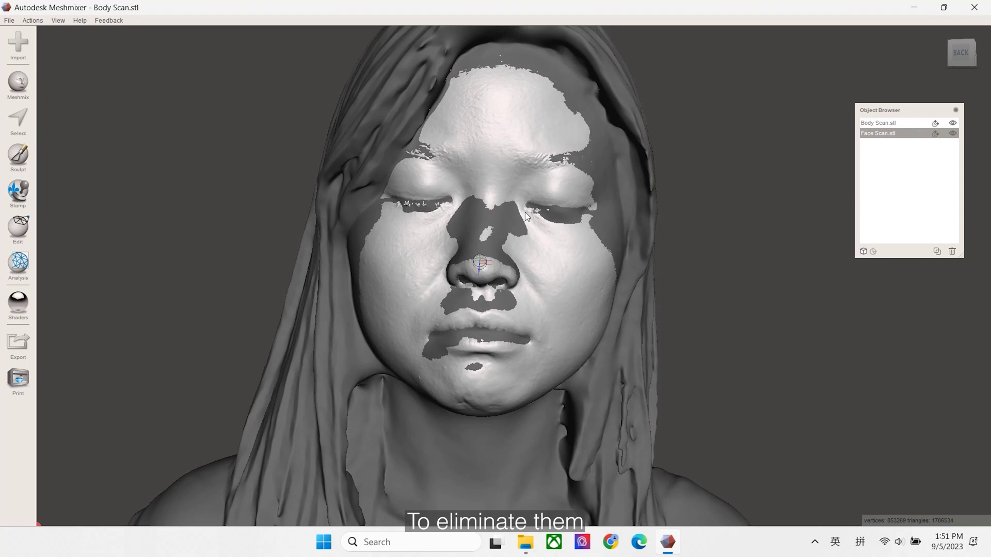
{"action": "right_click_drag", "start_coordinate": [526, 216], "coordinate": [526, 265]}
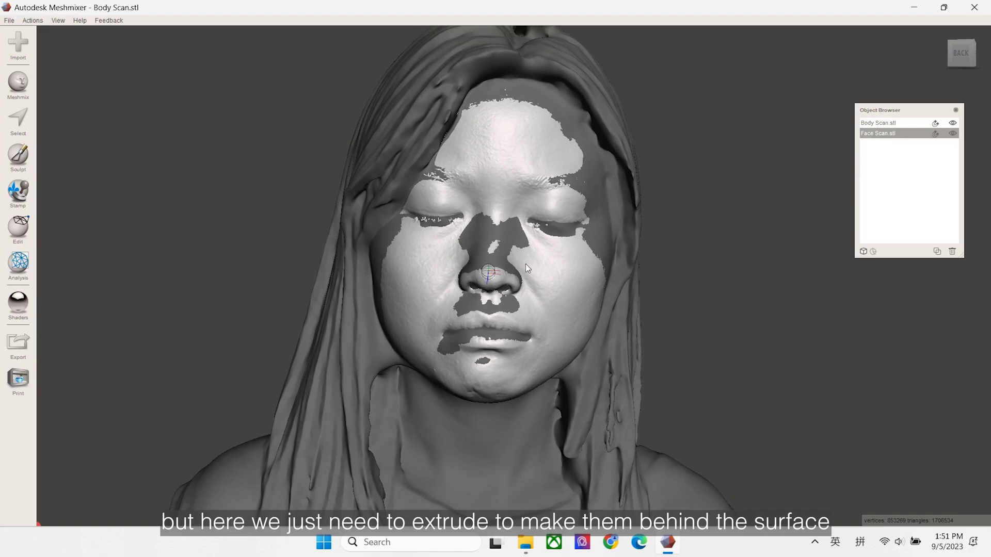
{"action": "left_click", "coordinate": [879, 123], "text": "shift"}
{"action": "left_click", "coordinate": [878, 123]}
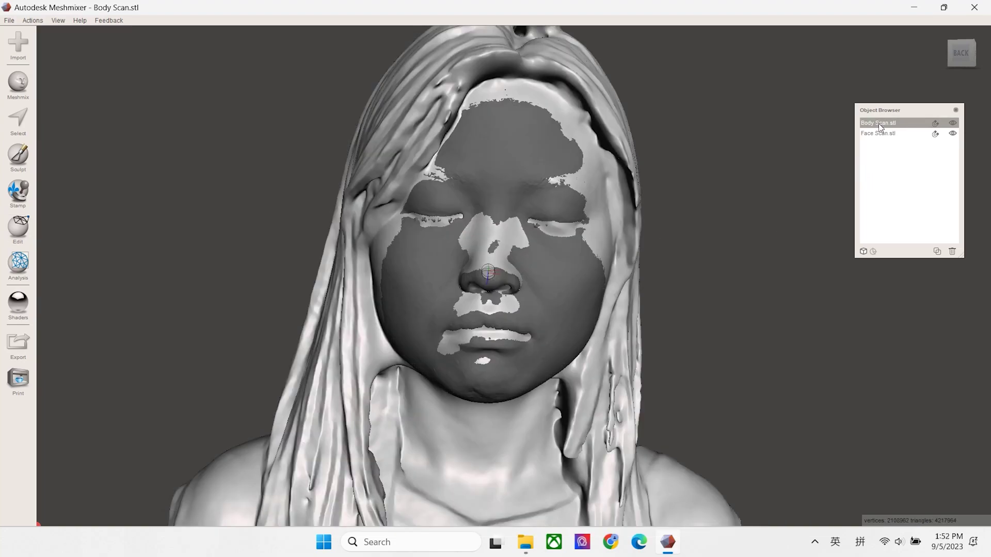
Step: Paint-select the body-scan patches poking through the eyes, nose, lips and chin
{"action": "left_click", "coordinate": [18, 120]}
{"action": "scroll", "coordinate": [317, 175], "scroll_direction": "up", "scroll_amount": 3}
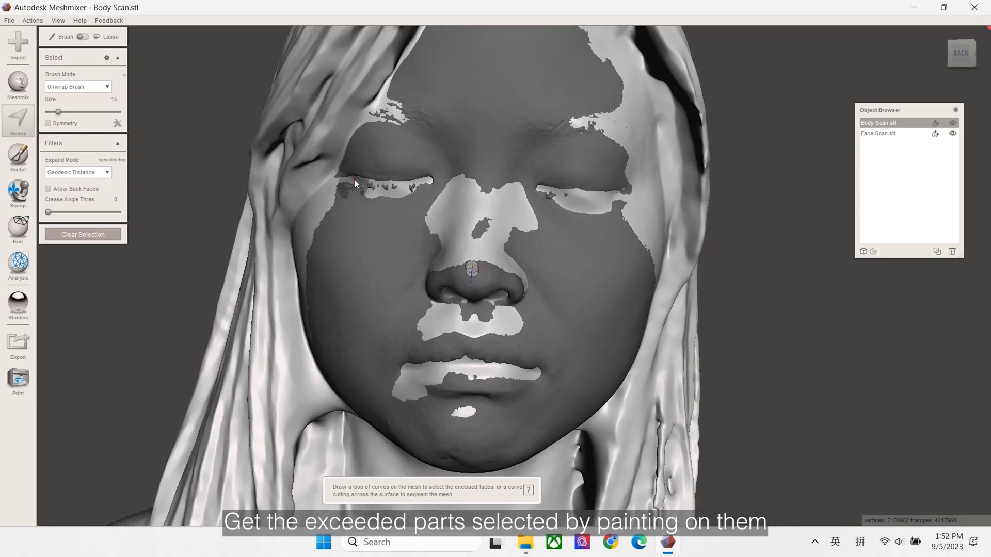
{"action": "left_click_drag", "start_coordinate": [357, 179], "coordinate": [606, 204]}
{"action": "mouse_move", "coordinate": [526, 217]}
{"action": "left_mouse_down"}
{"action": "mouse_move", "coordinate": [485, 249]}
{"action": "mouse_move", "coordinate": [539, 317]}
{"action": "mouse_move", "coordinate": [447, 401]}
{"action": "mouse_move", "coordinate": [465, 412]}
{"action": "left_mouse_up"}
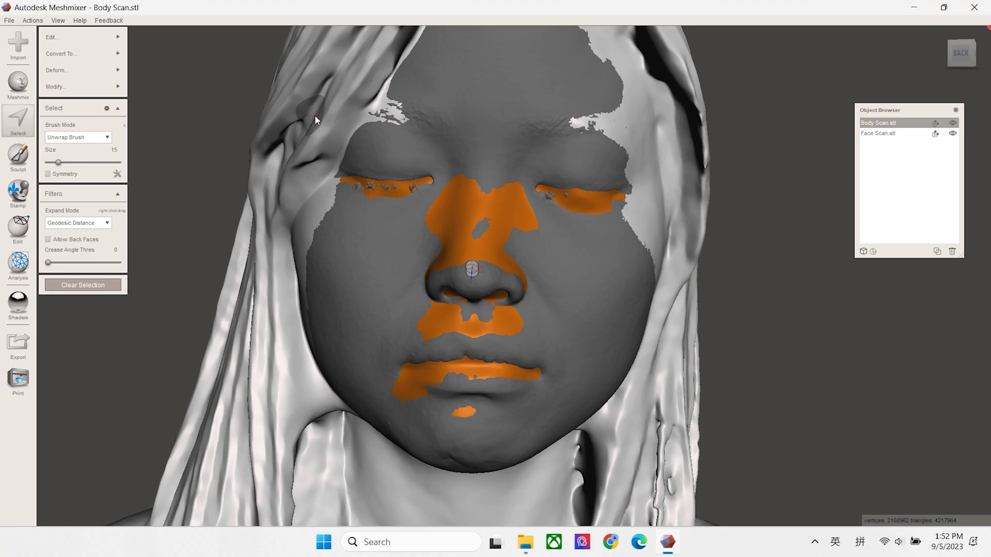
Step: Extrude the selected patches inward to a -27.59 mm offset so they hide behind the face
{"action": "mouse_move", "coordinate": [120, 39]}
{"action": "left_click", "coordinate": [167, 94]}
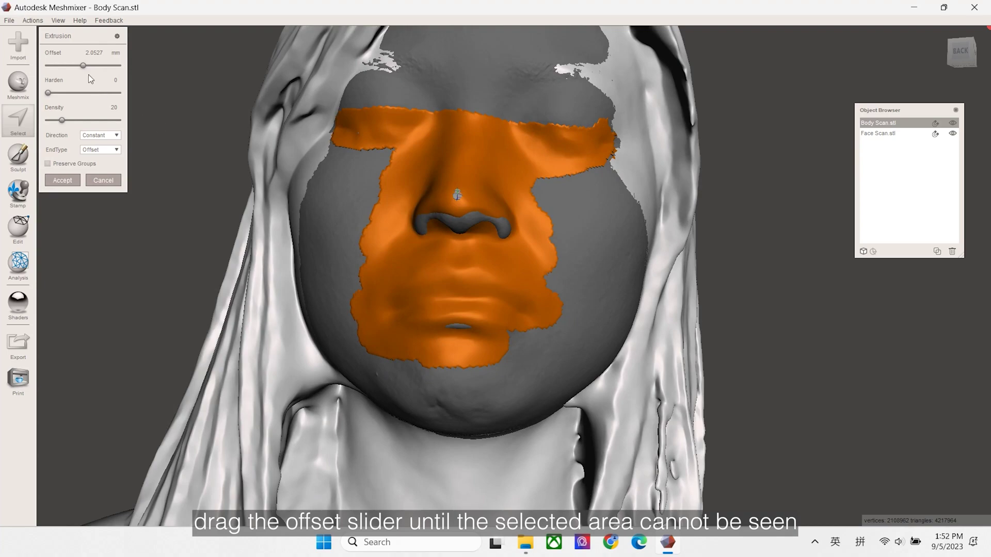
{"action": "left_click_drag", "start_coordinate": [83, 66], "coordinate": [82, 65]}
{"action": "right_click_drag", "start_coordinate": [362, 170], "coordinate": [247, 115]}
{"action": "left_click_drag", "start_coordinate": [81, 64], "coordinate": [80, 64]}
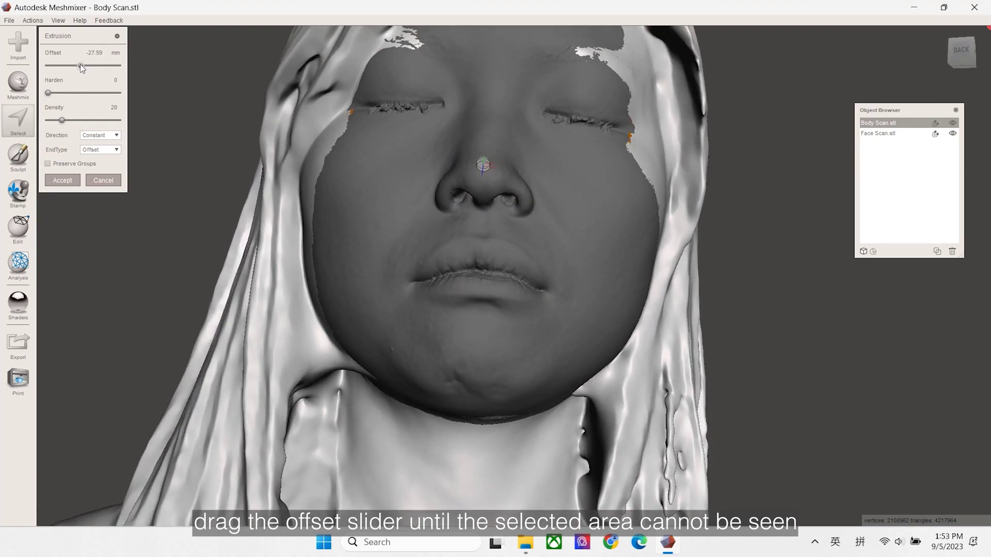
{"action": "mouse_move", "coordinate": [563, 201]}
{"action": "right_mouse_down"}
{"action": "mouse_move", "coordinate": [567, 187]}
{"action": "mouse_move", "coordinate": [556, 233]}
{"action": "mouse_move", "coordinate": [564, 181]}
{"action": "mouse_move", "coordinate": [556, 236]}
{"action": "mouse_move", "coordinate": [610, 204]}
{"action": "mouse_move", "coordinate": [550, 215]}
{"action": "mouse_move", "coordinate": [557, 211]}
{"action": "right_mouse_up"}
{"action": "left_click", "coordinate": [62, 180]}
Step: Select only the body scan and orbit to a three-quarter view of the face
{"action": "left_click", "coordinate": [878, 134], "text": "shift"}
{"action": "right_click_drag", "start_coordinate": [646, 217], "coordinate": [402, 227]}
{"action": "scroll", "coordinate": [556, 221], "scroll_direction": "up", "scroll_amount": 5}
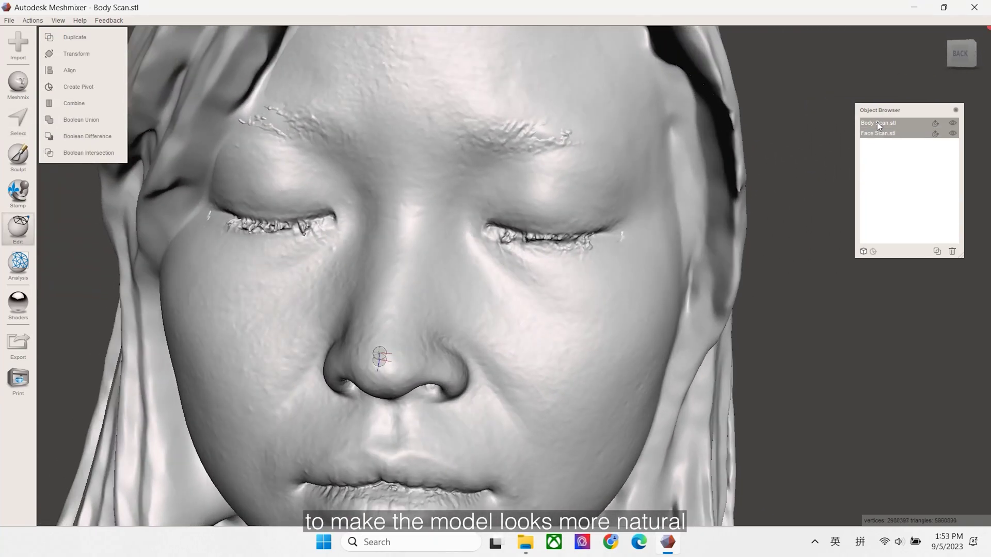
{"action": "left_click", "coordinate": [879, 123]}
{"action": "right_click_drag", "start_coordinate": [671, 217], "coordinate": [518, 247]}
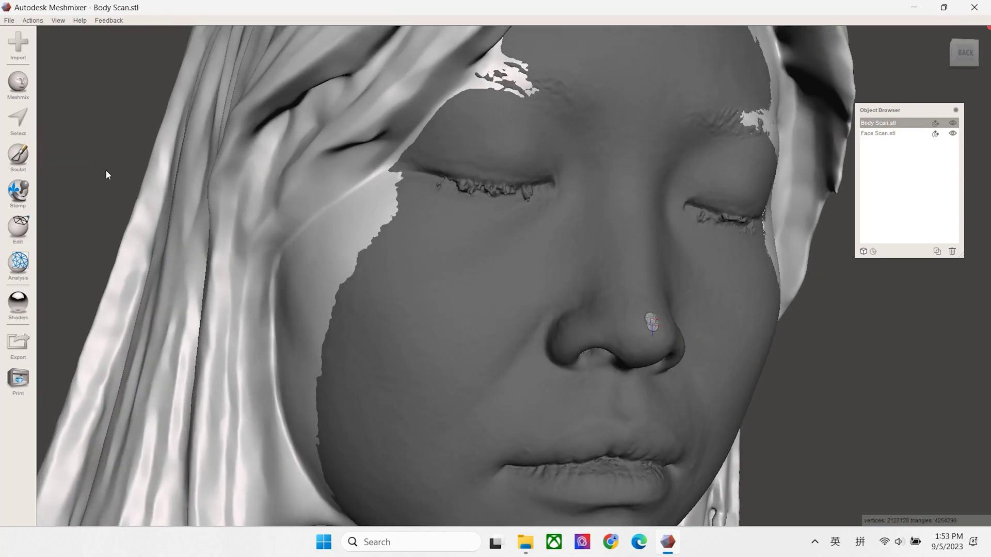
Step: Sculpt with the ShrinkSmooth brush at size 12, checking the face frontally and in profile
{"action": "left_click", "coordinate": [16, 160]}
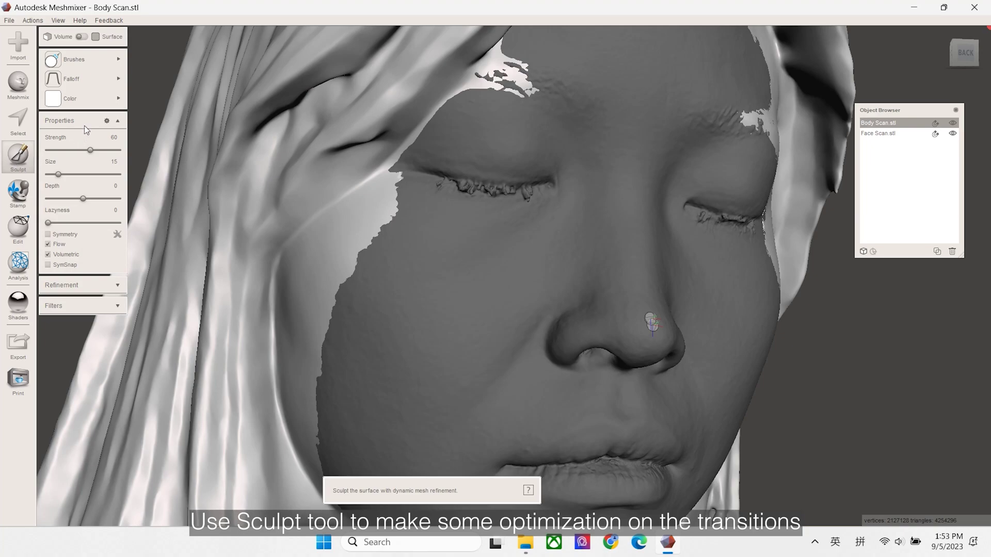
{"action": "mouse_move", "coordinate": [100, 61]}
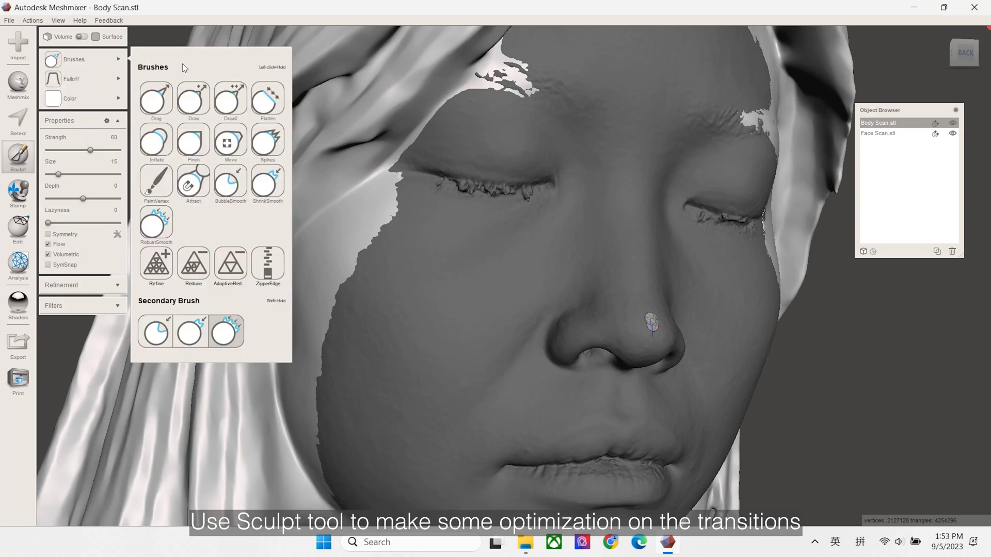
{"action": "left_click", "coordinate": [268, 183]}
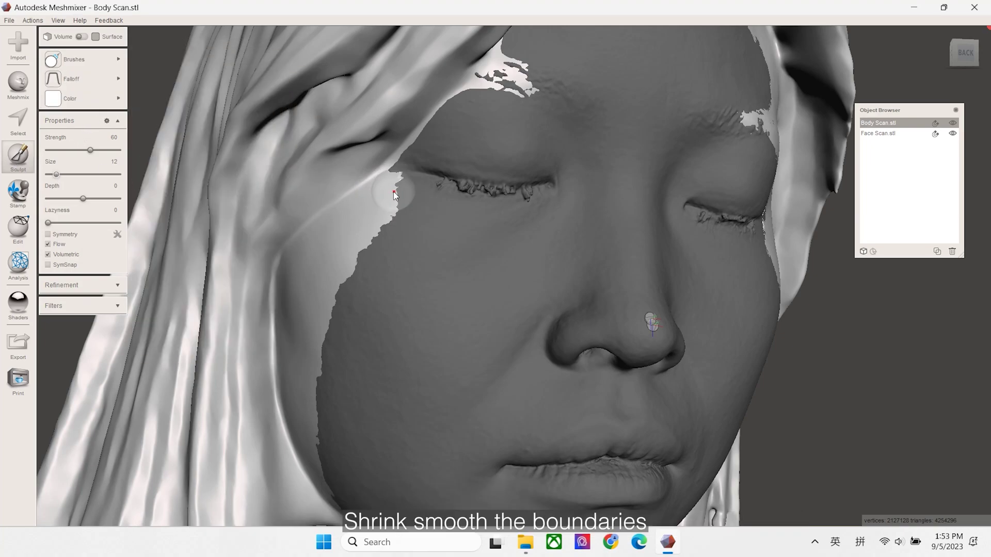
{"action": "mouse_move", "coordinate": [401, 167]}
{"action": "right_mouse_down"}
{"action": "mouse_move", "coordinate": [454, 237]}
{"action": "mouse_move", "coordinate": [393, 147]}
{"action": "mouse_move", "coordinate": [314, 194]}
{"action": "mouse_move", "coordinate": [518, 204]}
{"action": "mouse_move", "coordinate": [488, 186]}
{"action": "mouse_move", "coordinate": [479, 206]}
{"action": "right_mouse_up"}
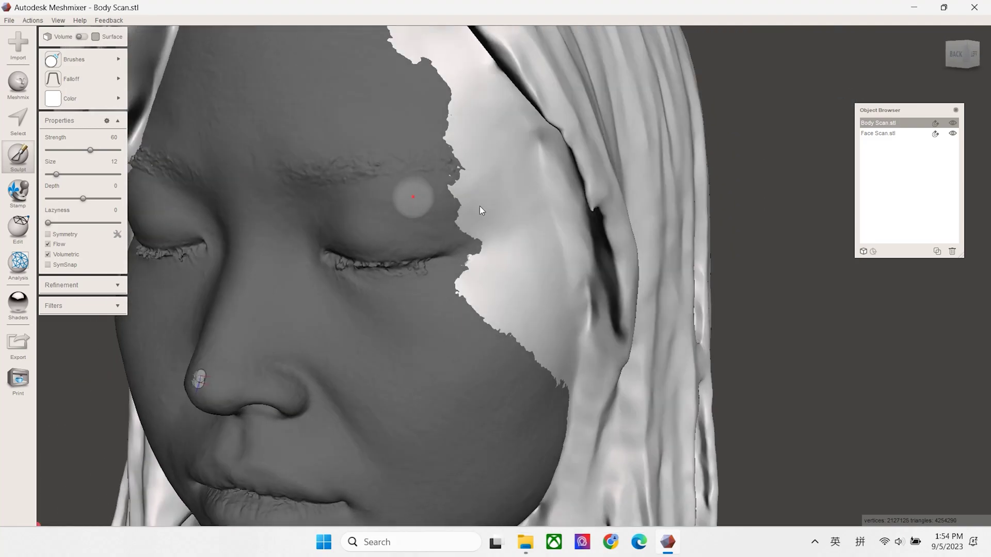
{"action": "mouse_move", "coordinate": [453, 132]}
{"action": "right_mouse_down"}
{"action": "mouse_move", "coordinate": [483, 155]}
{"action": "mouse_move", "coordinate": [317, 261]}
{"action": "mouse_move", "coordinate": [522, 221]}
{"action": "mouse_move", "coordinate": [515, 334]}
{"action": "mouse_move", "coordinate": [529, 255]}
{"action": "mouse_move", "coordinate": [485, 251]}
{"action": "mouse_move", "coordinate": [553, 190]}
{"action": "mouse_move", "coordinate": [303, 259]}
{"action": "mouse_move", "coordinate": [346, 198]}
{"action": "mouse_move", "coordinate": [447, 202]}
{"action": "mouse_move", "coordinate": [363, 159]}
{"action": "mouse_move", "coordinate": [516, 150]}
{"action": "right_mouse_up"}
Step: Make Face Scan.stl the active object and pick the Flatten sculpt brush
{"action": "left_click", "coordinate": [884, 136]}
{"action": "right_click_drag", "start_coordinate": [522, 257], "coordinate": [431, 248]}
{"action": "scroll", "coordinate": [500, 261], "scroll_direction": "up", "scroll_amount": 6}
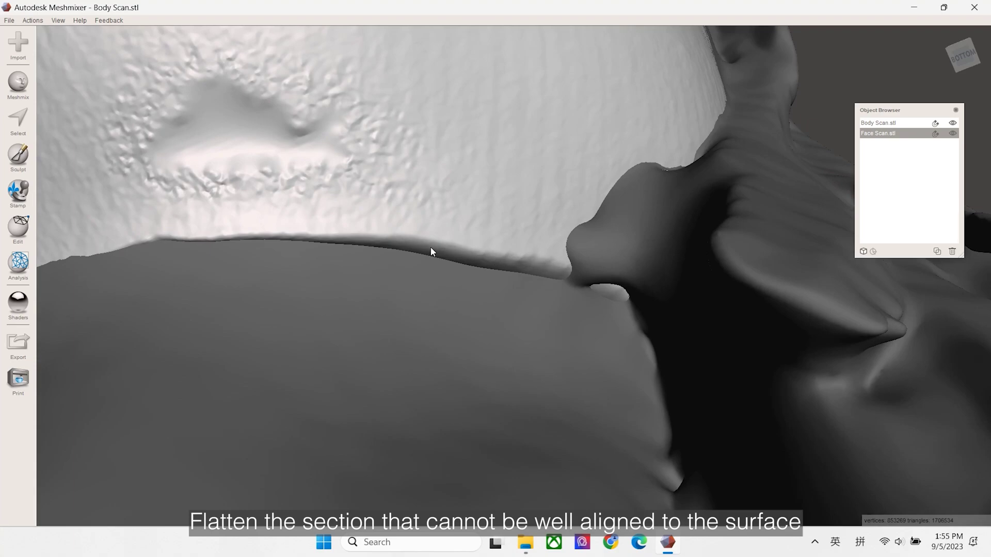
{"action": "left_click", "coordinate": [18, 153]}
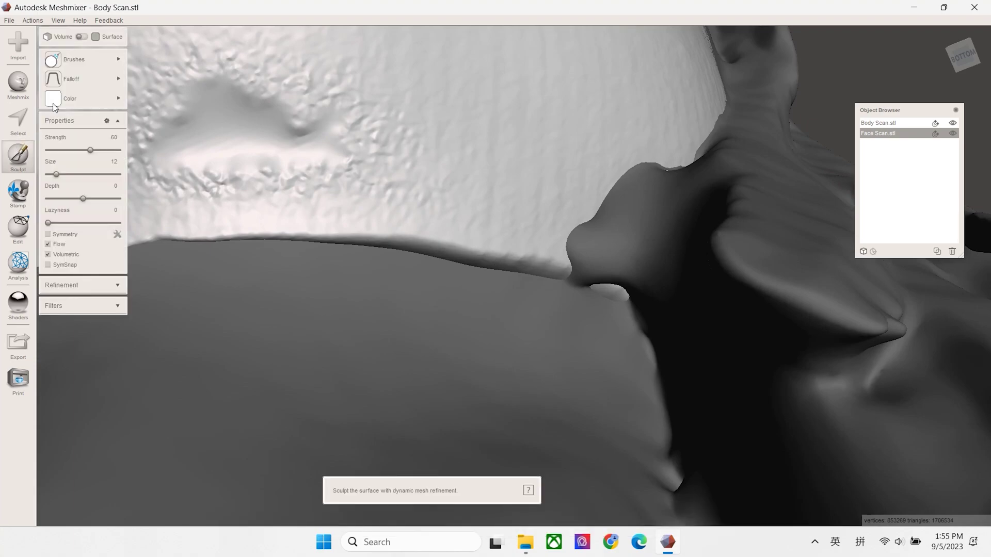
{"action": "left_click", "coordinate": [94, 57]}
{"action": "left_click", "coordinate": [271, 104]}
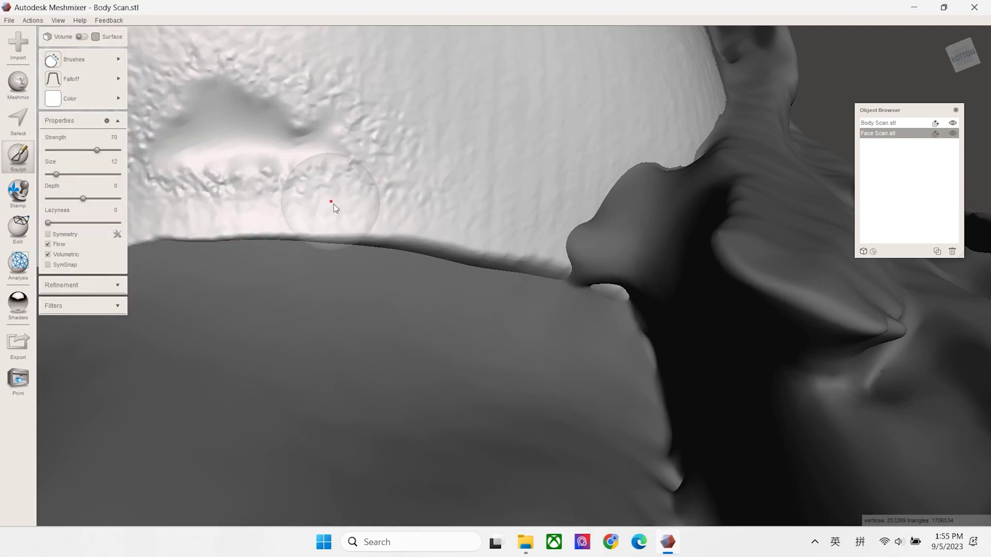
Step: Flatten the face scan's rough edge under the chin and toward the jaw
{"action": "mouse_move", "coordinate": [398, 237]}
{"action": "left_mouse_down"}
{"action": "mouse_move", "coordinate": [283, 233]}
{"action": "mouse_move", "coordinate": [322, 214]}
{"action": "mouse_move", "coordinate": [166, 226]}
{"action": "mouse_move", "coordinate": [236, 213]}
{"action": "mouse_move", "coordinate": [388, 219]}
{"action": "mouse_move", "coordinate": [539, 258]}
{"action": "mouse_move", "coordinate": [491, 262]}
{"action": "mouse_move", "coordinate": [371, 238]}
{"action": "mouse_move", "coordinate": [551, 259]}
{"action": "mouse_move", "coordinate": [490, 261]}
{"action": "mouse_move", "coordinate": [502, 269]}
{"action": "mouse_move", "coordinate": [497, 221]}
{"action": "mouse_move", "coordinate": [484, 256]}
{"action": "mouse_move", "coordinate": [481, 223]}
{"action": "mouse_move", "coordinate": [453, 246]}
{"action": "mouse_move", "coordinate": [472, 220]}
{"action": "mouse_move", "coordinate": [560, 257]}
{"action": "mouse_move", "coordinate": [428, 214]}
{"action": "mouse_move", "coordinate": [239, 188]}
{"action": "left_mouse_up"}
{"action": "right_click_drag", "start_coordinate": [239, 188], "coordinate": [383, 349]}
{"action": "mouse_move", "coordinate": [383, 349]}
{"action": "left_mouse_down"}
{"action": "mouse_move", "coordinate": [438, 405]}
{"action": "mouse_move", "coordinate": [343, 400]}
{"action": "mouse_move", "coordinate": [311, 369]}
{"action": "mouse_move", "coordinate": [577, 352]}
{"action": "mouse_move", "coordinate": [194, 400]}
{"action": "mouse_move", "coordinate": [548, 364]}
{"action": "mouse_move", "coordinate": [564, 385]}
{"action": "mouse_move", "coordinate": [337, 357]}
{"action": "left_mouse_up"}
{"action": "right_click_drag", "start_coordinate": [336, 357], "coordinate": [478, 283]}
{"action": "mouse_move", "coordinate": [478, 283]}
{"action": "left_mouse_down"}
{"action": "mouse_move", "coordinate": [478, 266]}
{"action": "mouse_move", "coordinate": [580, 310]}
{"action": "mouse_move", "coordinate": [417, 263]}
{"action": "mouse_move", "coordinate": [549, 312]}
{"action": "mouse_move", "coordinate": [568, 277]}
{"action": "left_mouse_up"}
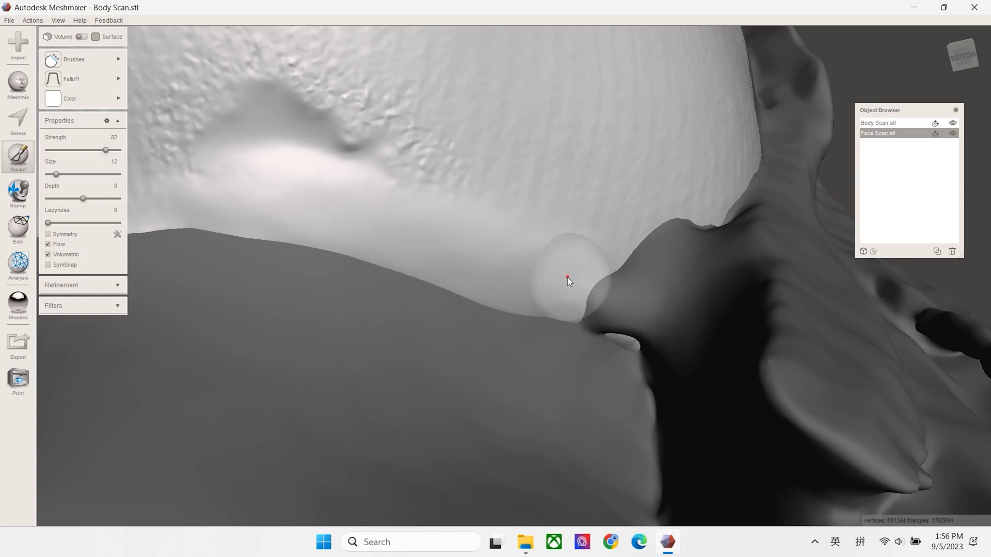
{"action": "right_click_drag", "start_coordinate": [568, 277], "coordinate": [248, 215]}
Step: Smooth the remaining jaw and chin seam, then exit Sculpt
{"action": "right_click_drag", "start_coordinate": [610, 274], "coordinate": [542, 332]}
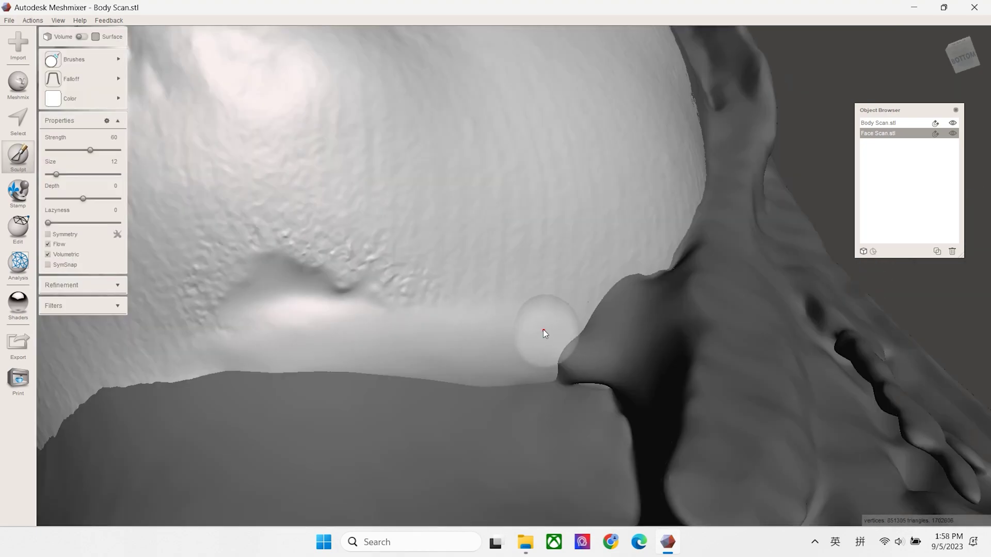
{"action": "left_click_drag", "start_coordinate": [542, 332], "coordinate": [540, 365]}
{"action": "right_click_drag", "start_coordinate": [314, 325], "coordinate": [498, 411]}
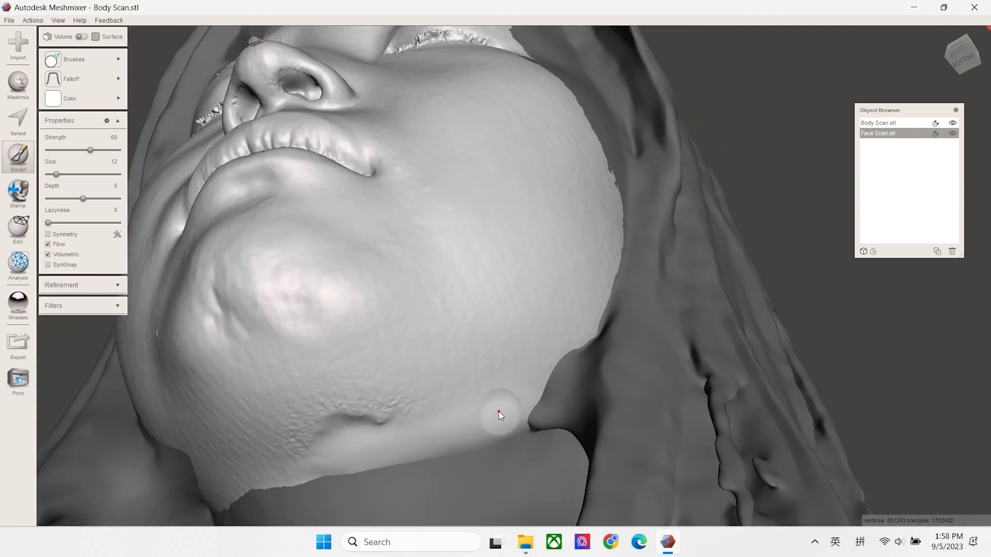
{"action": "key", "text": "space"}
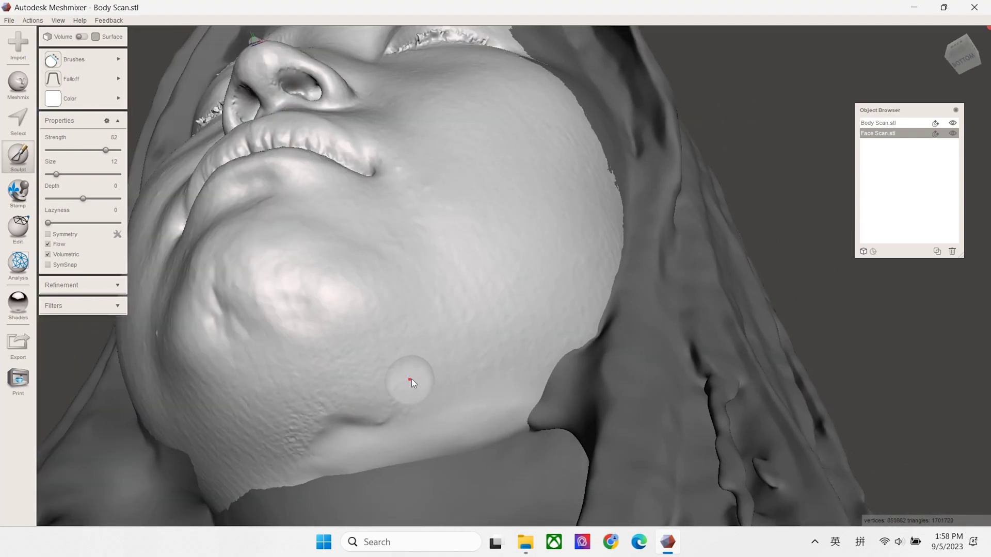
{"action": "key", "text": "Escape"}
{"action": "mouse_move", "coordinate": [775, 183]}
{"action": "right_mouse_down"}
{"action": "mouse_move", "coordinate": [613, 287]}
{"action": "mouse_move", "coordinate": [491, 258]}
{"action": "right_mouse_up"}
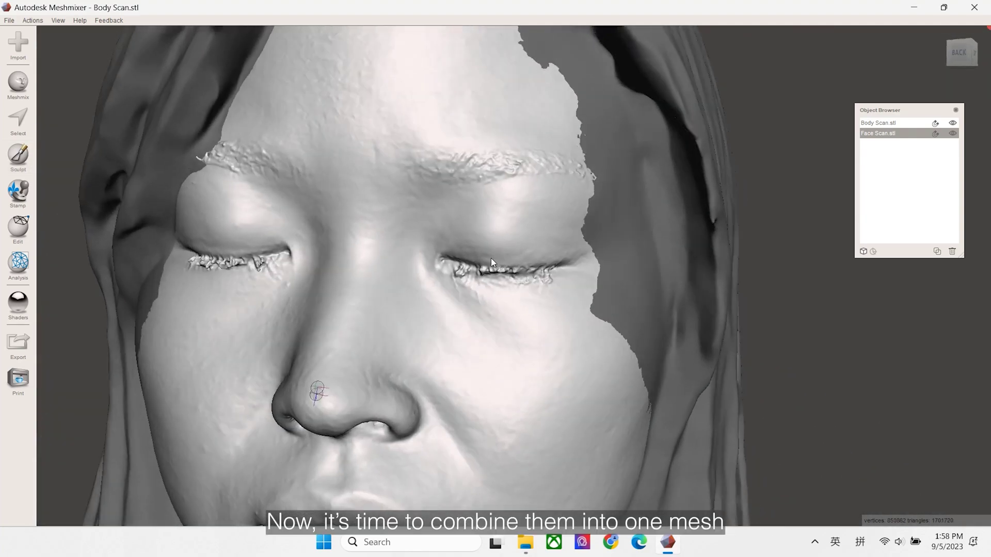
Step: Combine Body Scan.stl and Face Scan.stl into a single Body Scan.stl mesh
{"action": "scroll", "coordinate": [491, 258], "scroll_direction": "down", "scroll_amount": 10}
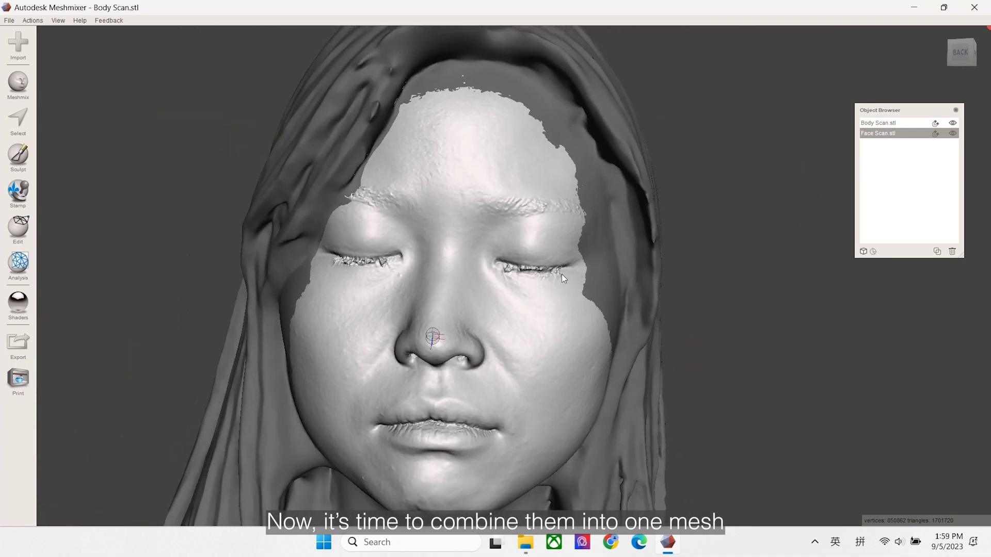
{"action": "left_click", "coordinate": [892, 124], "text": "shift"}
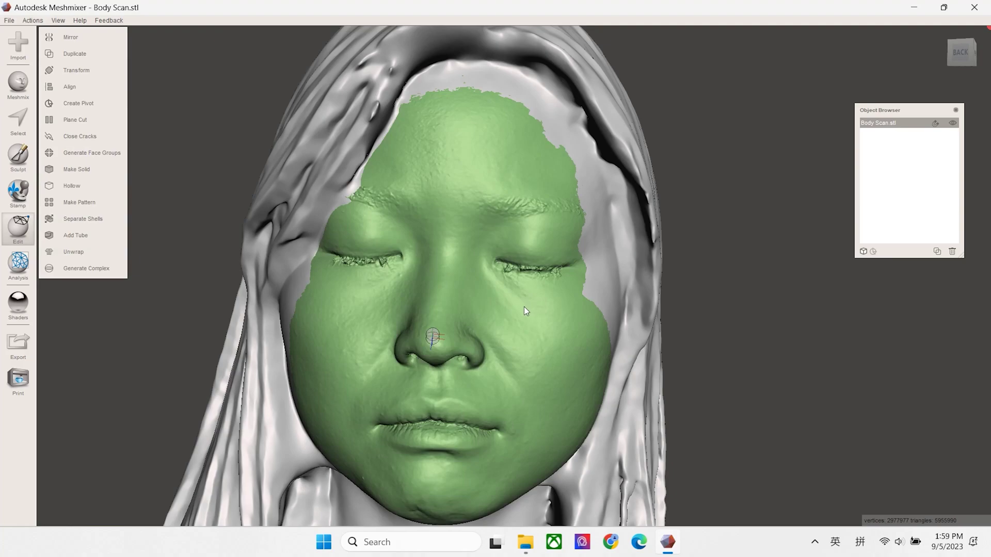
{"action": "right_click_drag", "start_coordinate": [524, 306], "coordinate": [492, 325]}
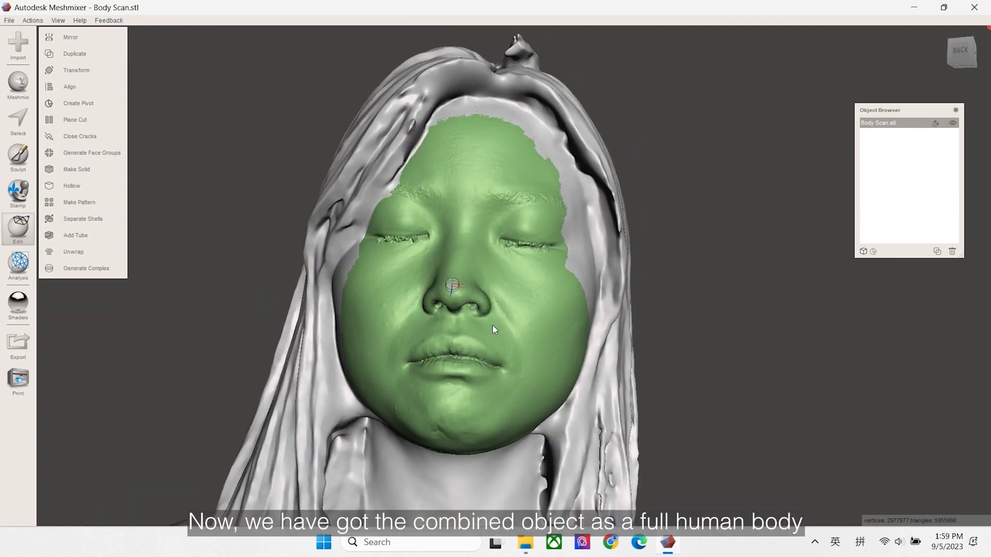
{"action": "scroll", "coordinate": [497, 326], "scroll_direction": "down", "scroll_amount": 5}
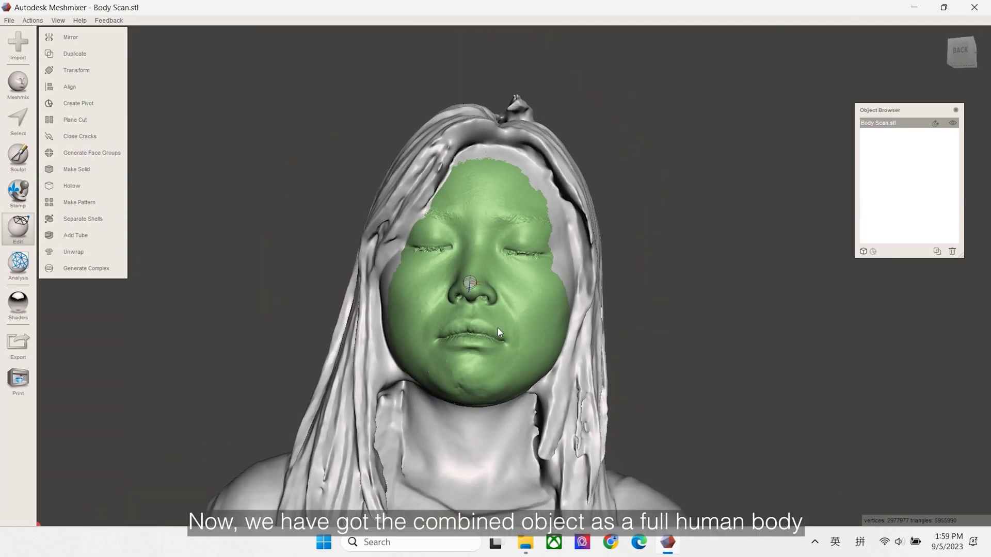
{"action": "right_click_drag", "start_coordinate": [441, 335], "coordinate": [519, 181]}
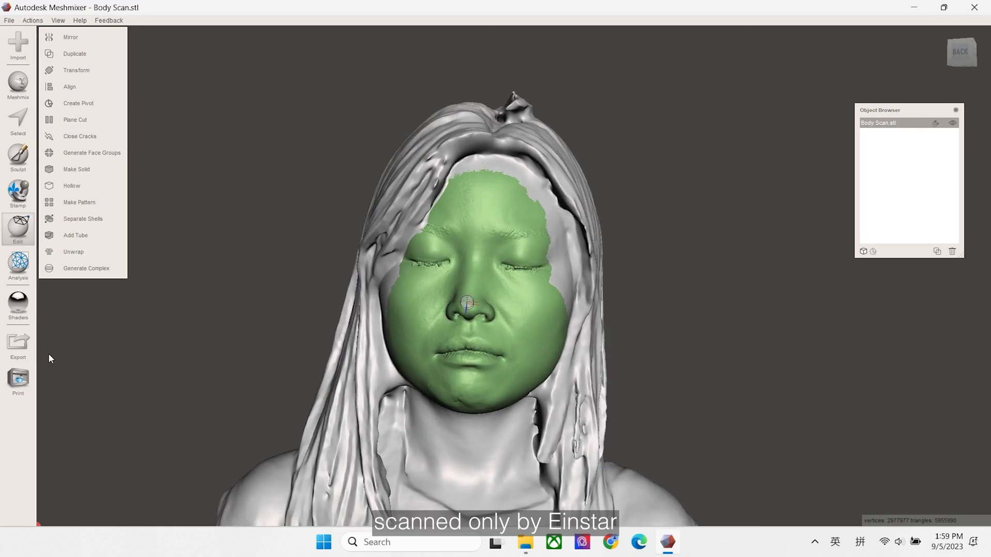
Step: Export the combined mesh to the Desktop as binary STL named 'Human Scan'
{"action": "left_click", "coordinate": [21, 349]}
{"action": "left_click", "coordinate": [114, 254]}
{"action": "type", "text": "Hu"}
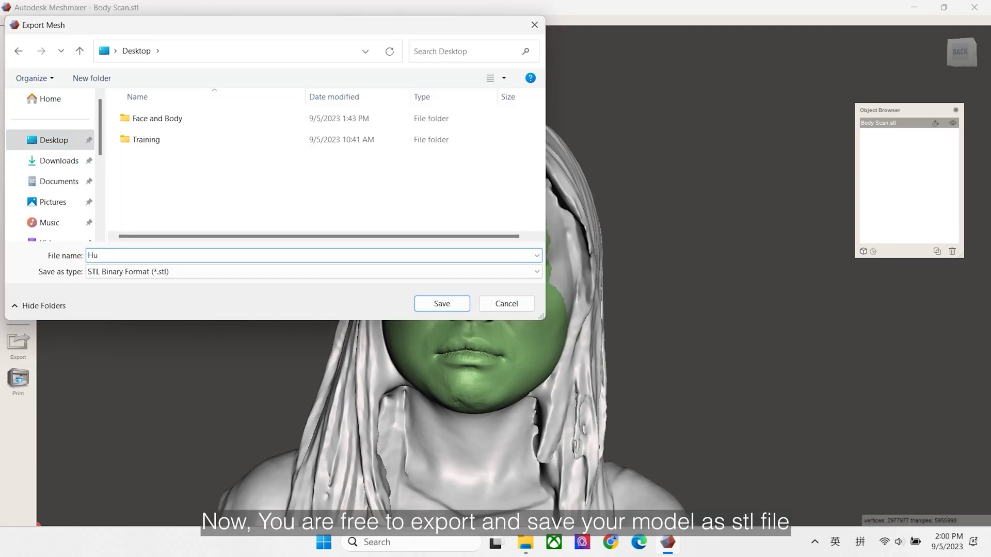
{"action": "type", "text": "man Scan"}
{"action": "left_click", "coordinate": [442, 304]}
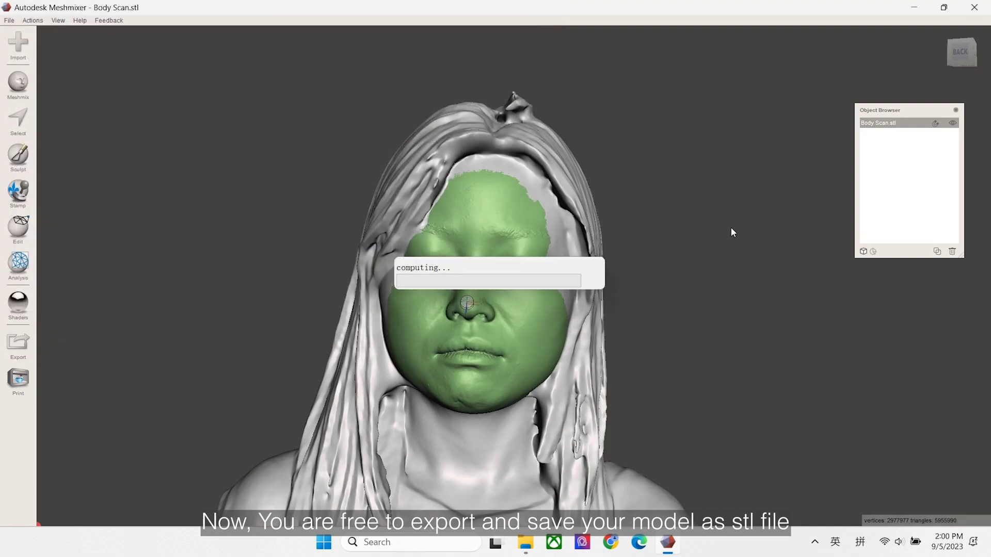